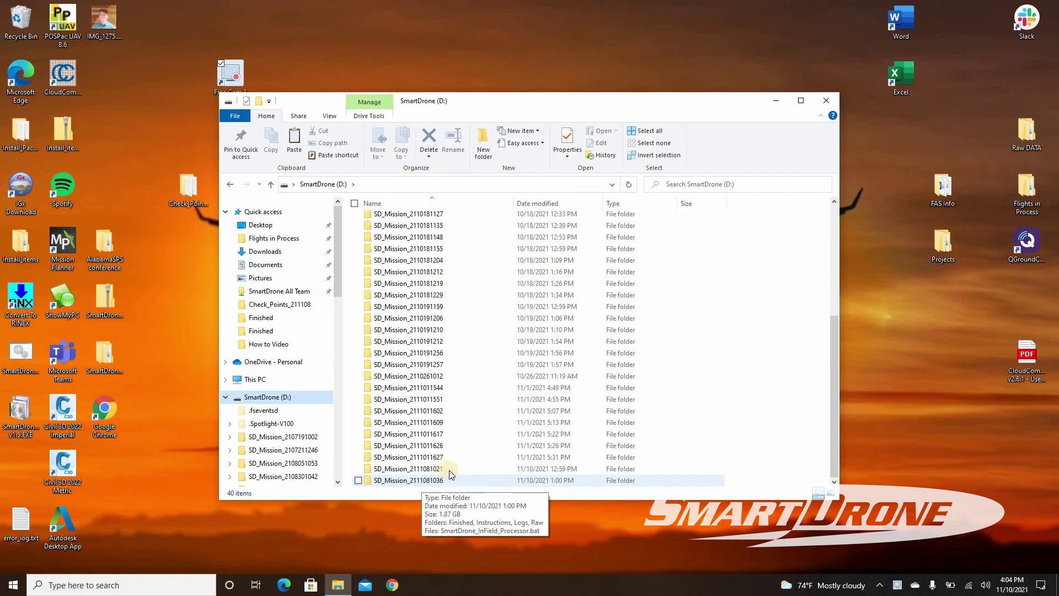
click(452, 472)
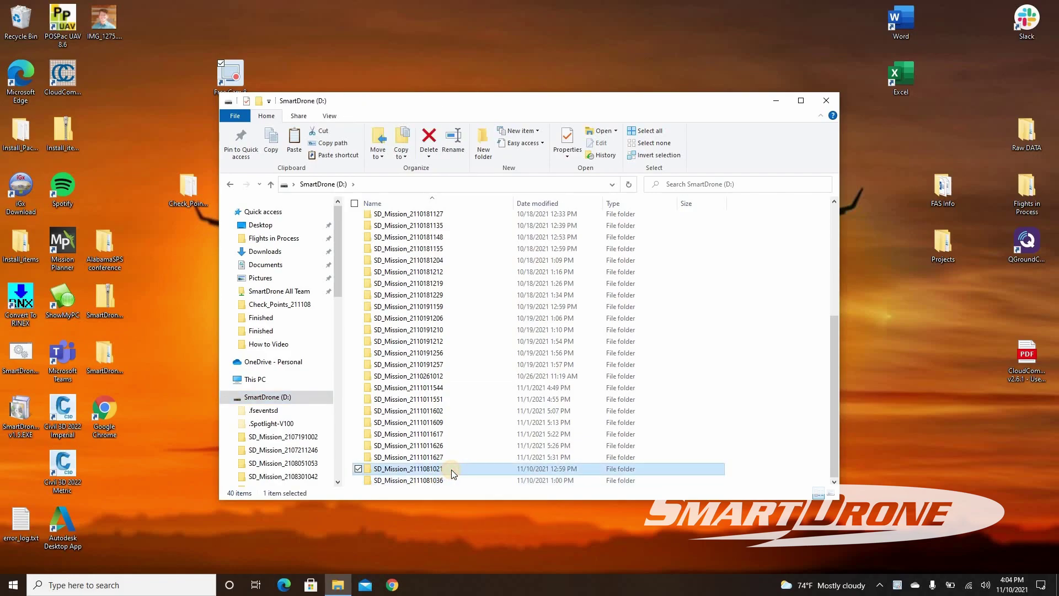
right_click(449, 469)
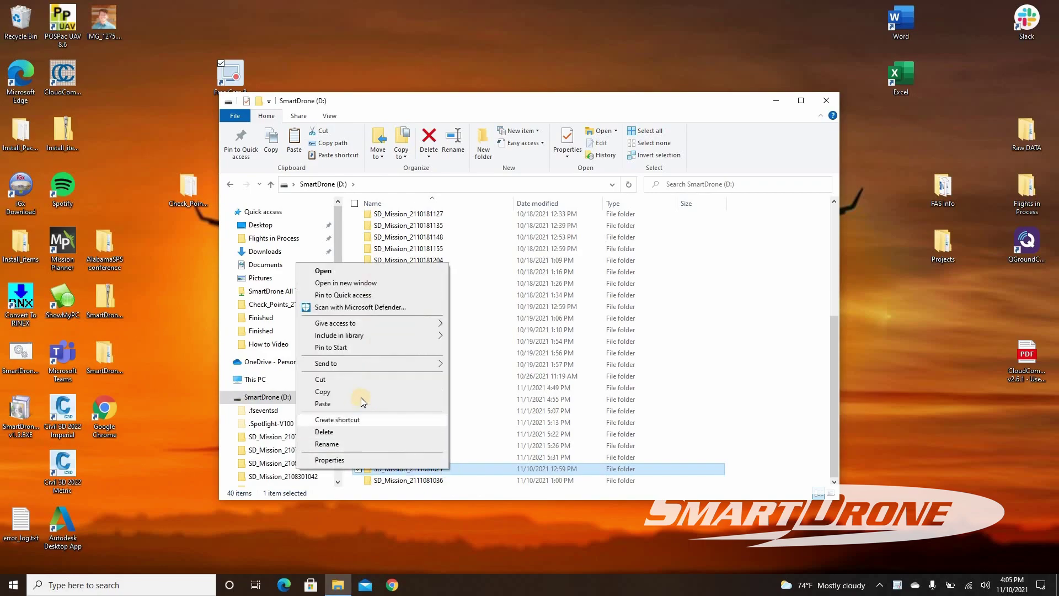
key(Escape)
drag(638, 97, 733, 87)
click(232, 277)
right_click(233, 277)
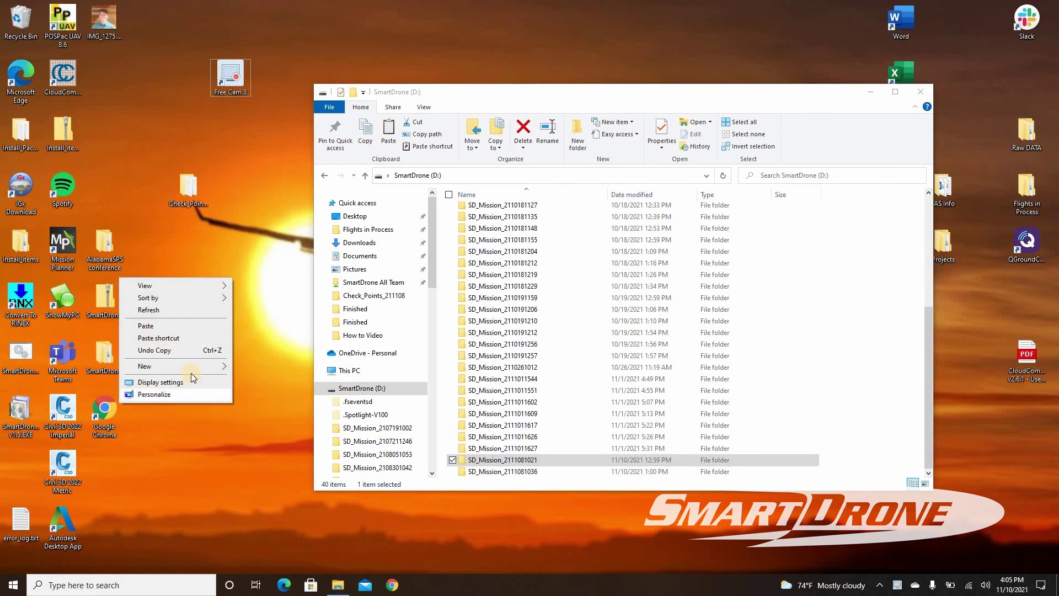
click(186, 326)
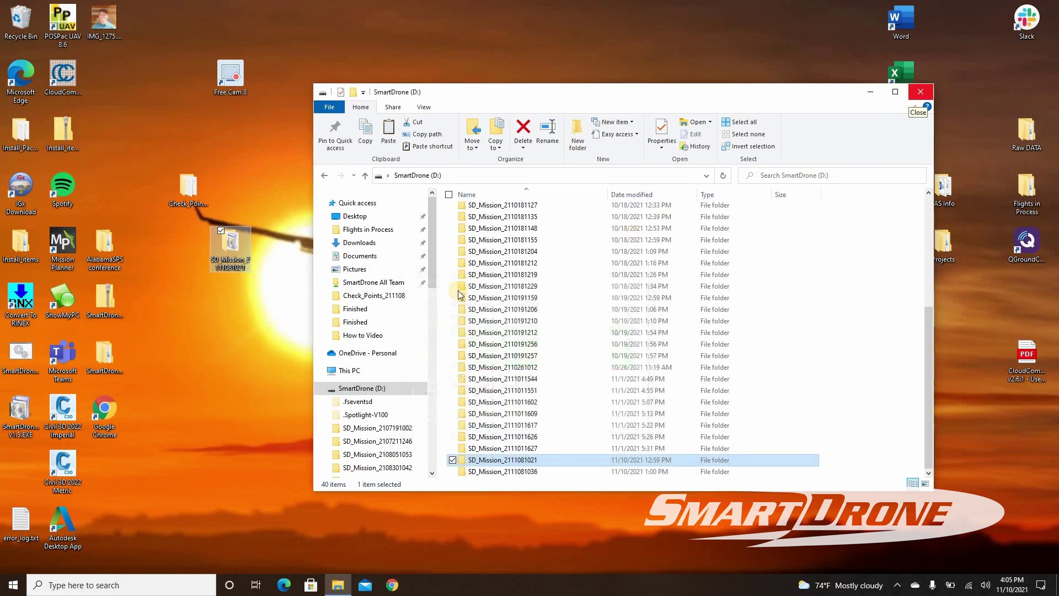
Close the drive window and launch SmartDrone_Processor v1.5.EXE from the mission folder copied to the desktop
click(920, 91)
double_click(243, 248)
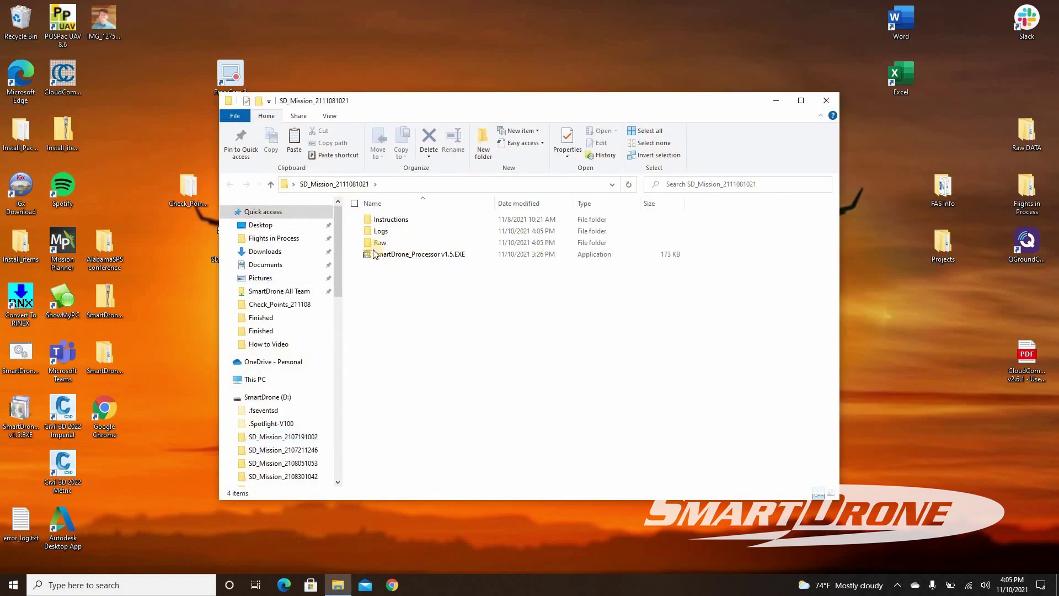
click(457, 258)
double_click(457, 258)
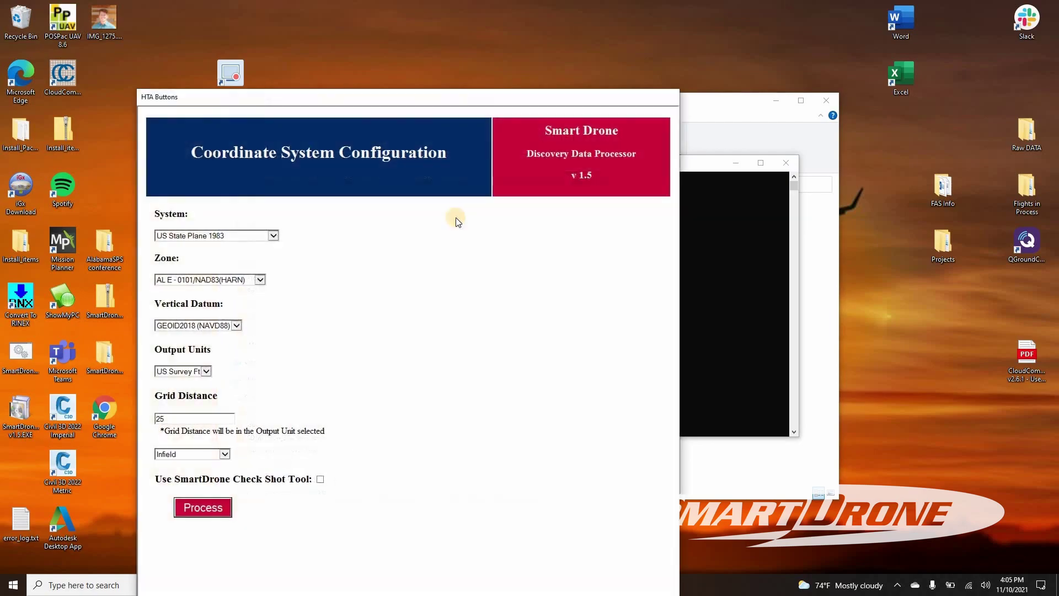
drag(464, 105, 470, 32)
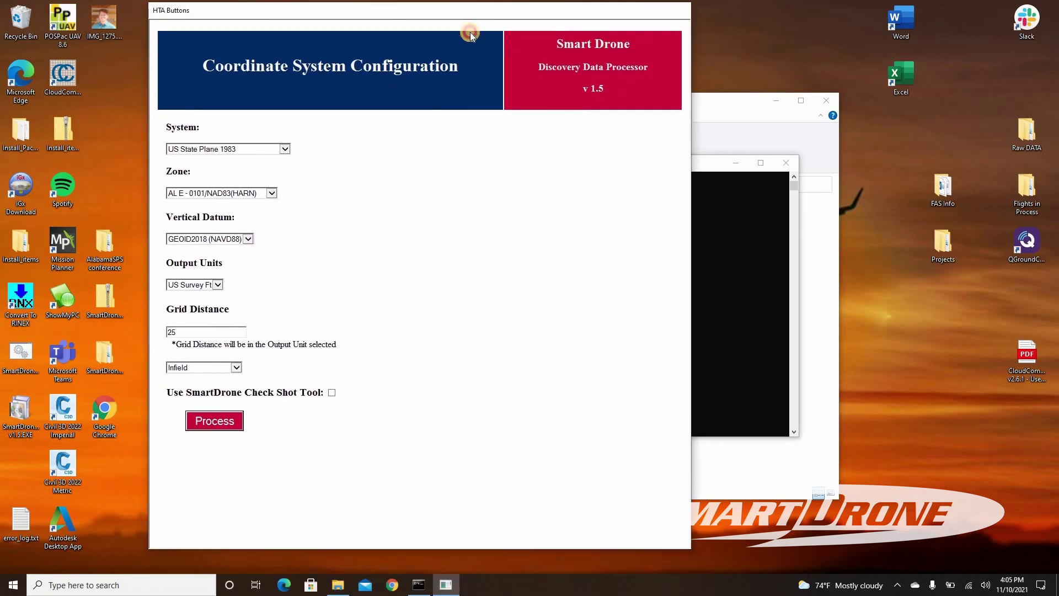
Set the coordinate system zone to TX NC- 4202/NAD83(HARN)
click(266, 206)
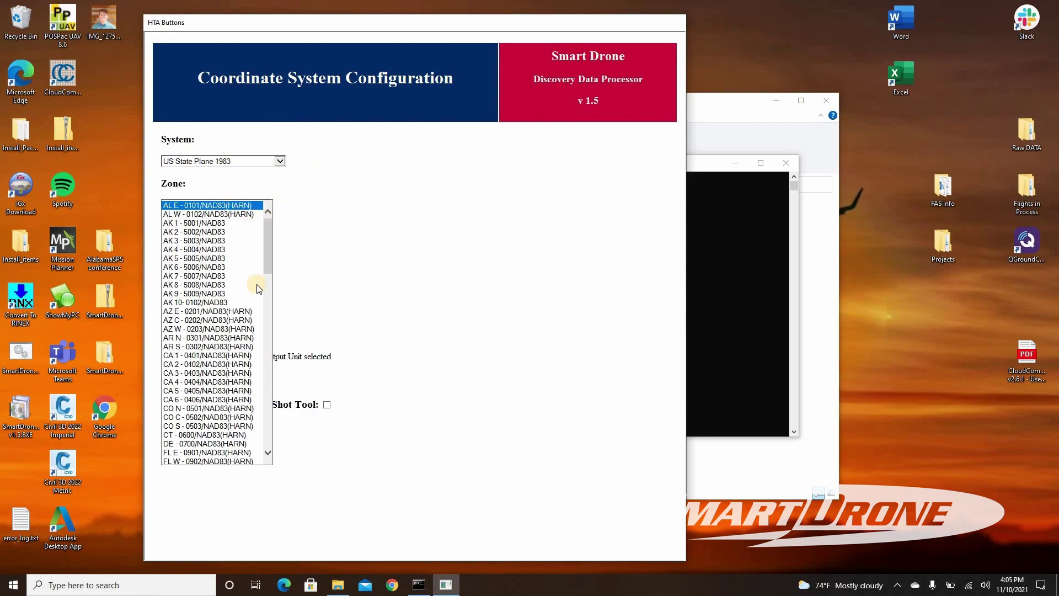
scroll(206, 335, down, 15)
scroll(207, 334, down, 15)
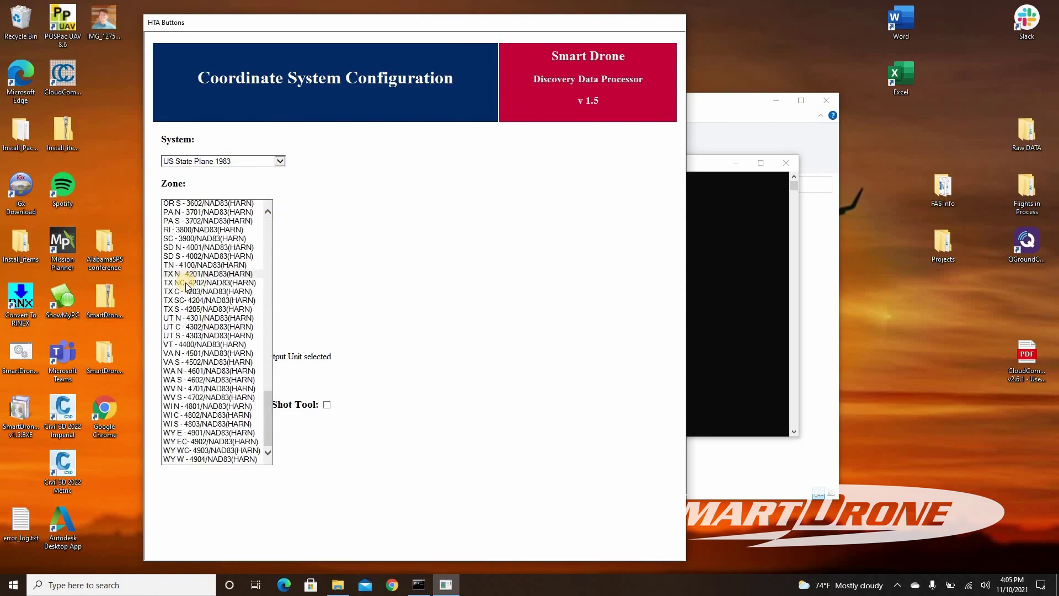
click(186, 282)
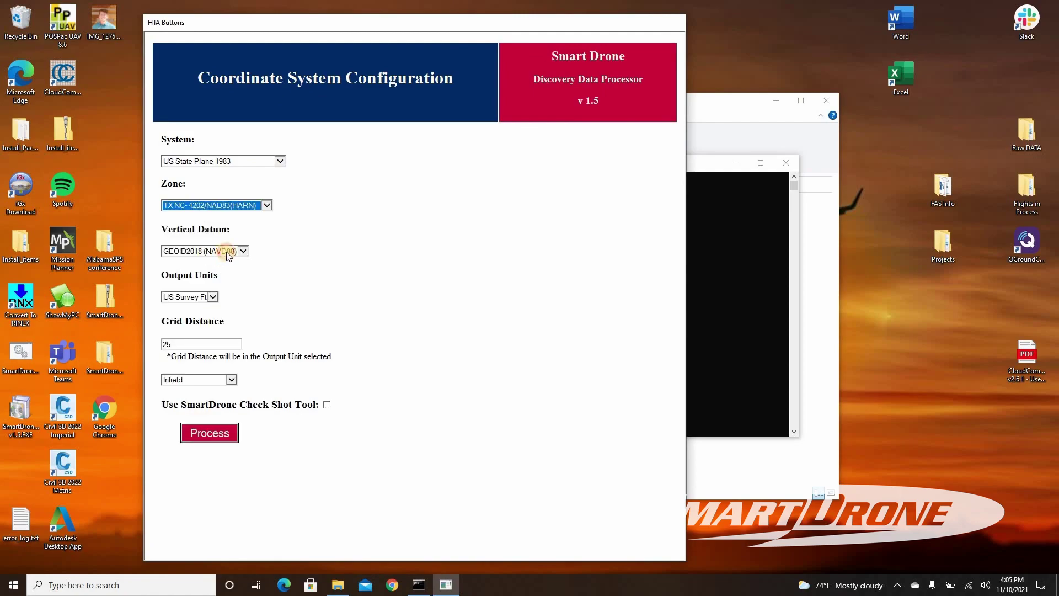
Select GEOID2018 (NAVD88) as the vertical datum and US Survey Ft as the output units
click(228, 251)
click(207, 251)
click(208, 251)
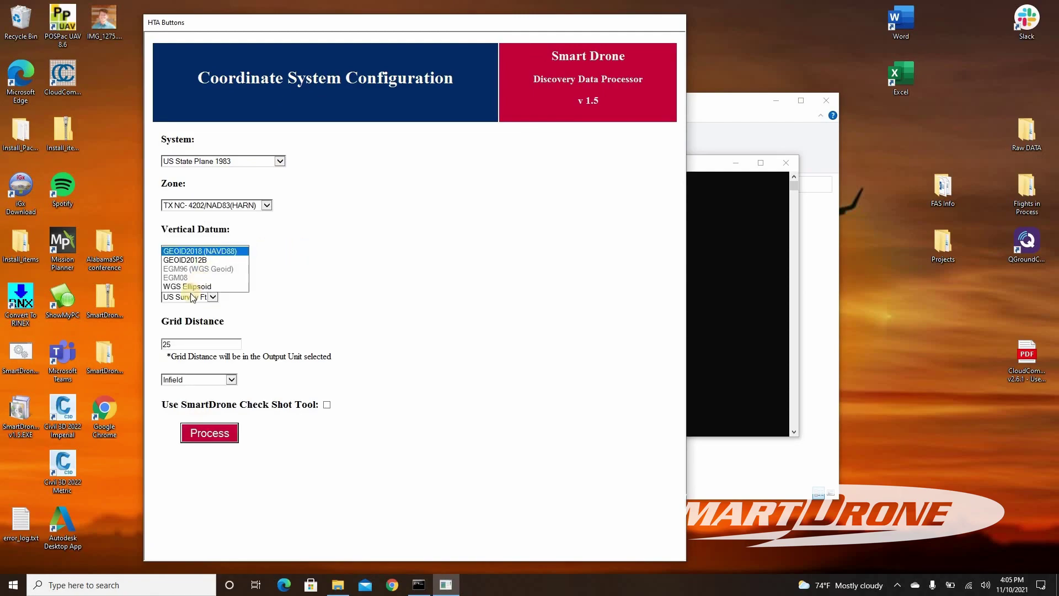
click(209, 251)
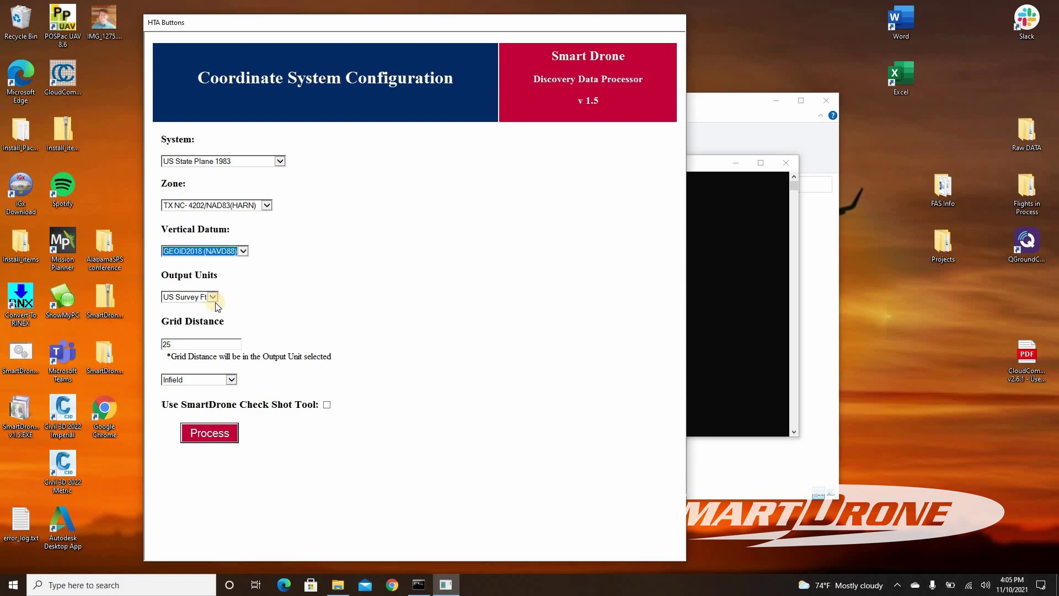
click(212, 296)
click(257, 311)
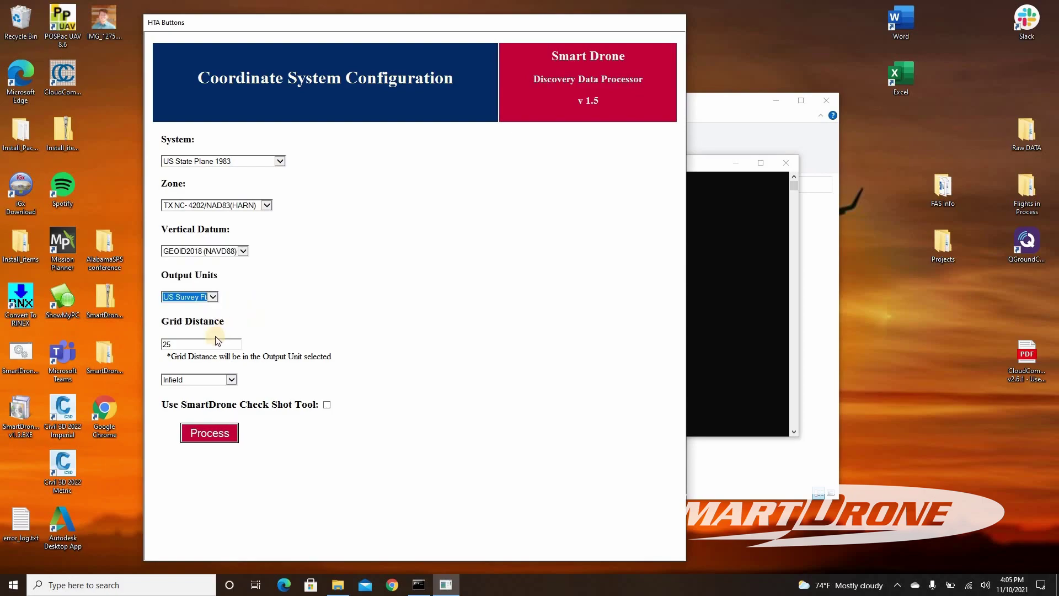
Choose Local Base Station processing with the SmartDrone Check Shot Tool enabled, and submit the coordinate configuration
click(229, 379)
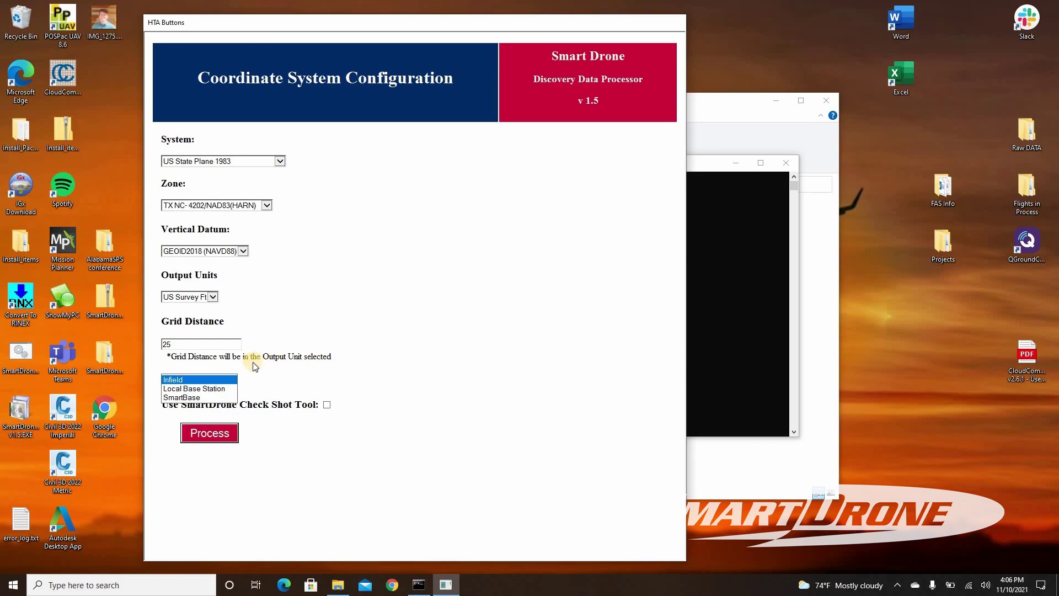
click(227, 389)
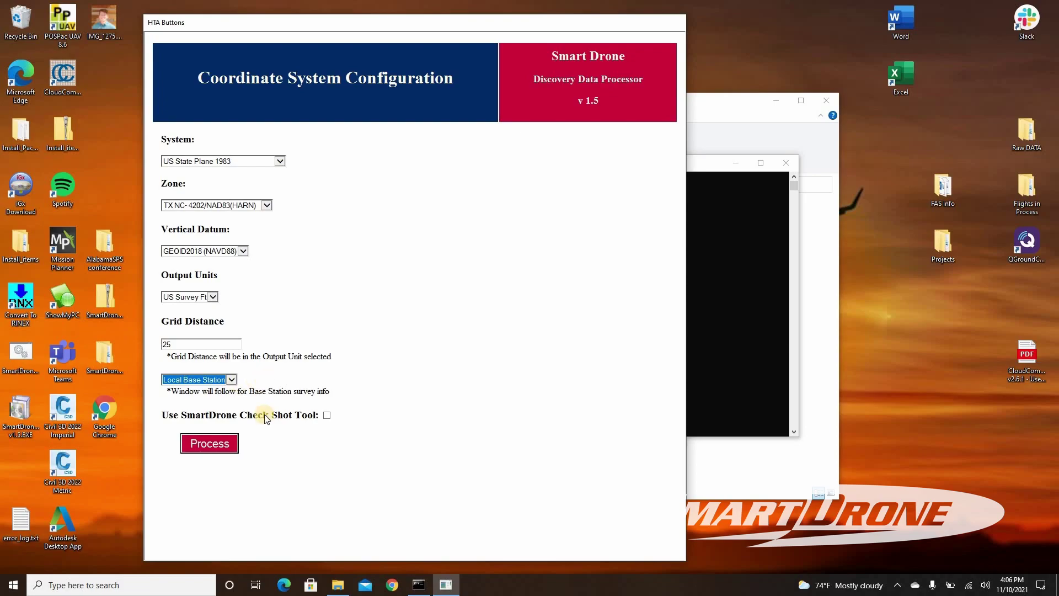
click(327, 415)
click(219, 444)
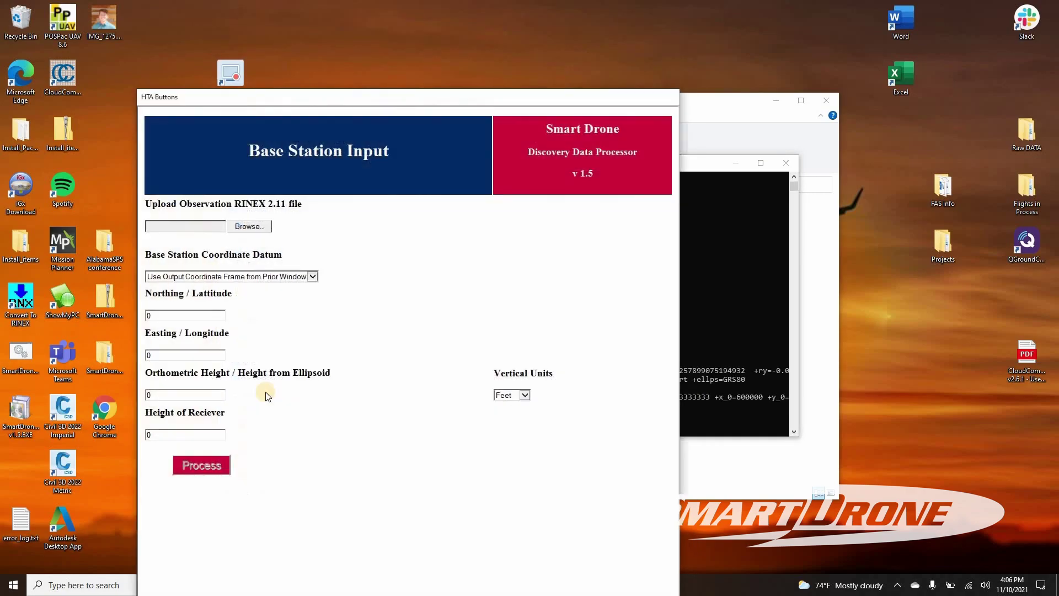
Load the ____312P.21o observation file from the Rinex_211108 folder as the base station RINEX file
drag(374, 104, 416, 33)
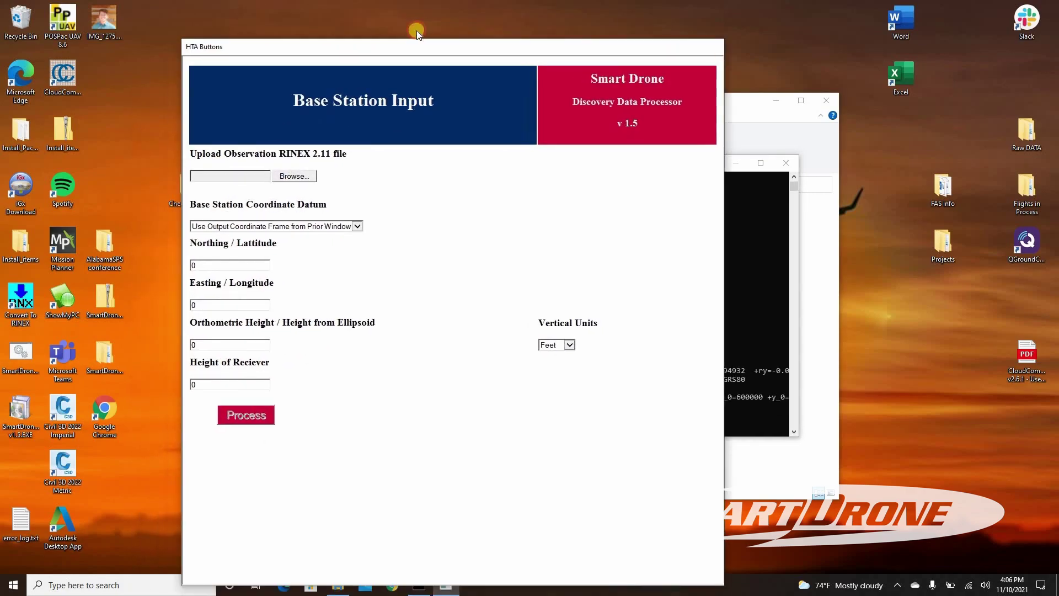
click(292, 157)
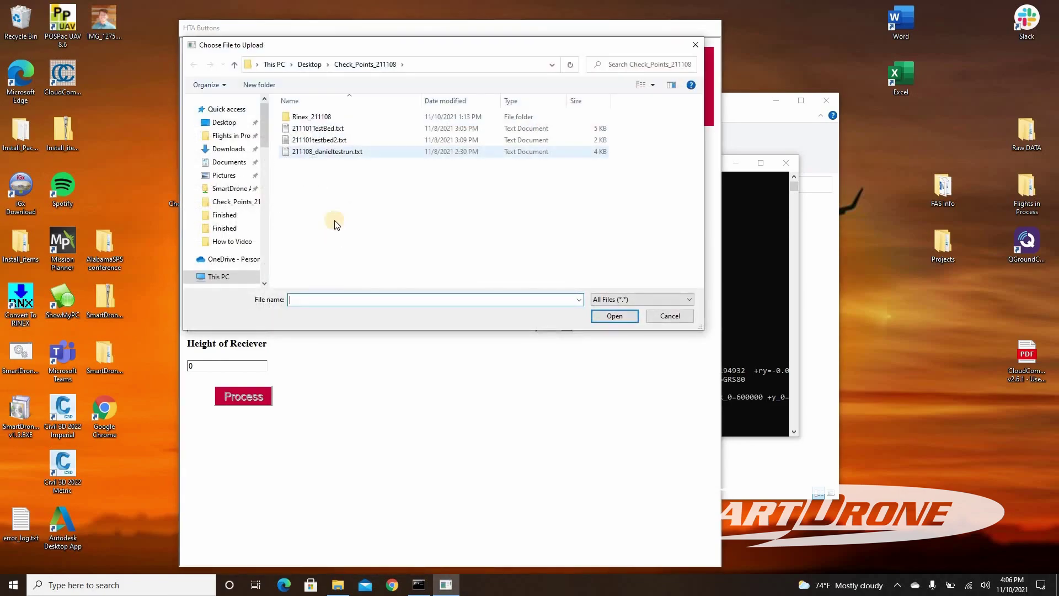
double_click(312, 117)
click(329, 164)
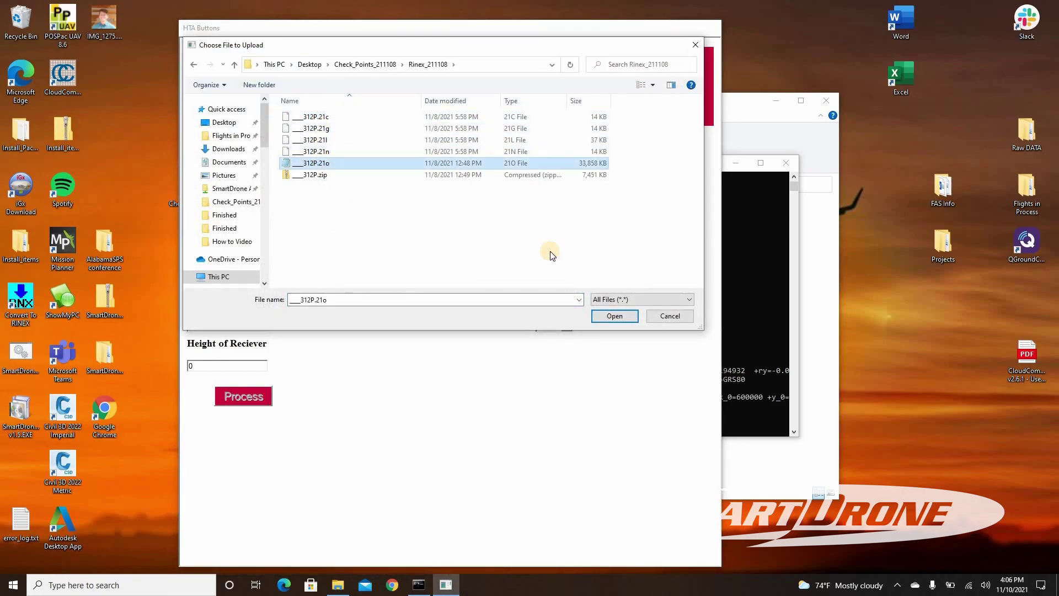
click(610, 318)
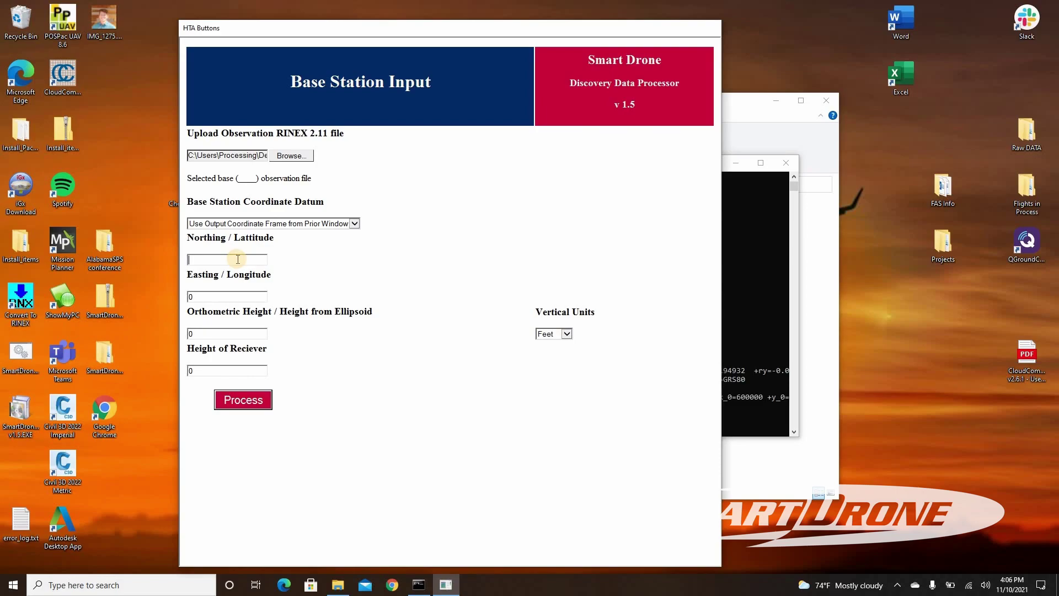
Set the base station northing to 6787556.9859 and the easting to 2937536.9038
click(238, 259)
text(6787556.9859)
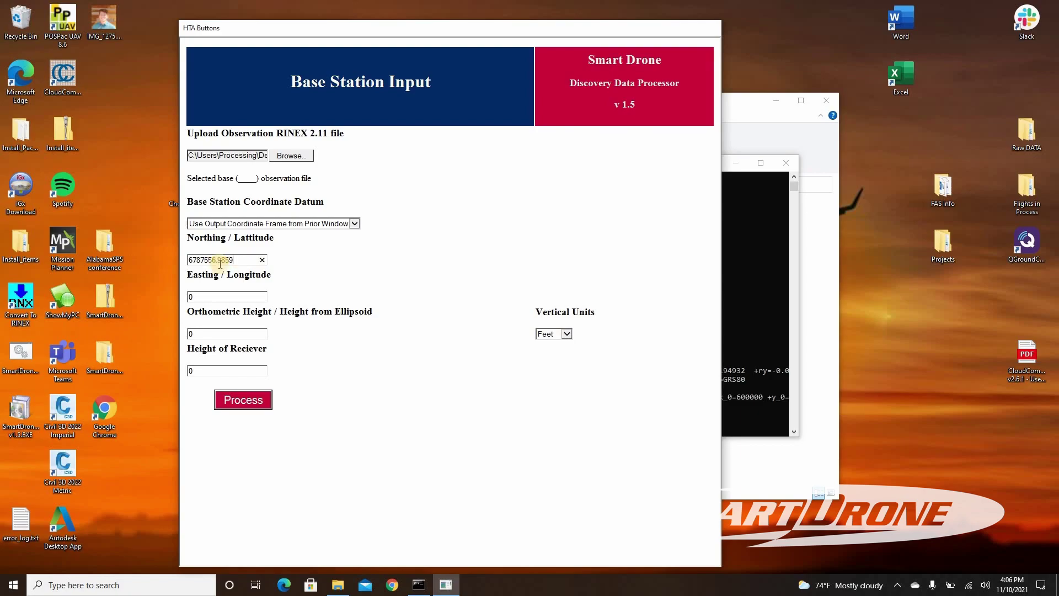
click(203, 293)
text(2937536.9038)
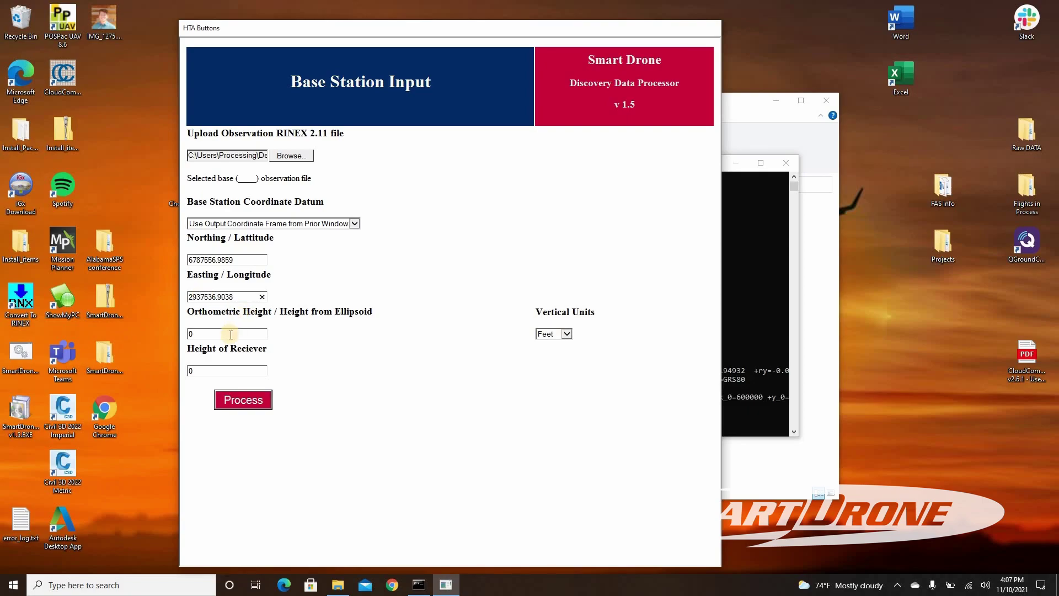
Set the base station's orthometric height to 507.22 and receiver height to 6.56168, and submit the base station input
click(230, 334)
text(507.22)
click(241, 370)
text(6.56168)
click(260, 400)
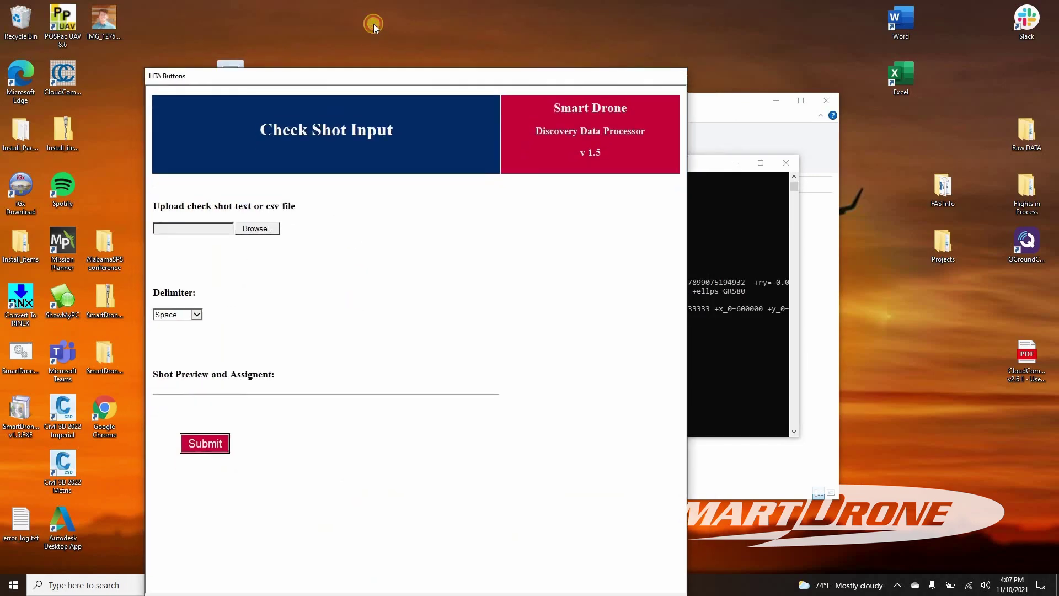
Load the 211108 test-run text file from Check_Points_211108 as the check shots, with Comma as the delimiter
click(273, 177)
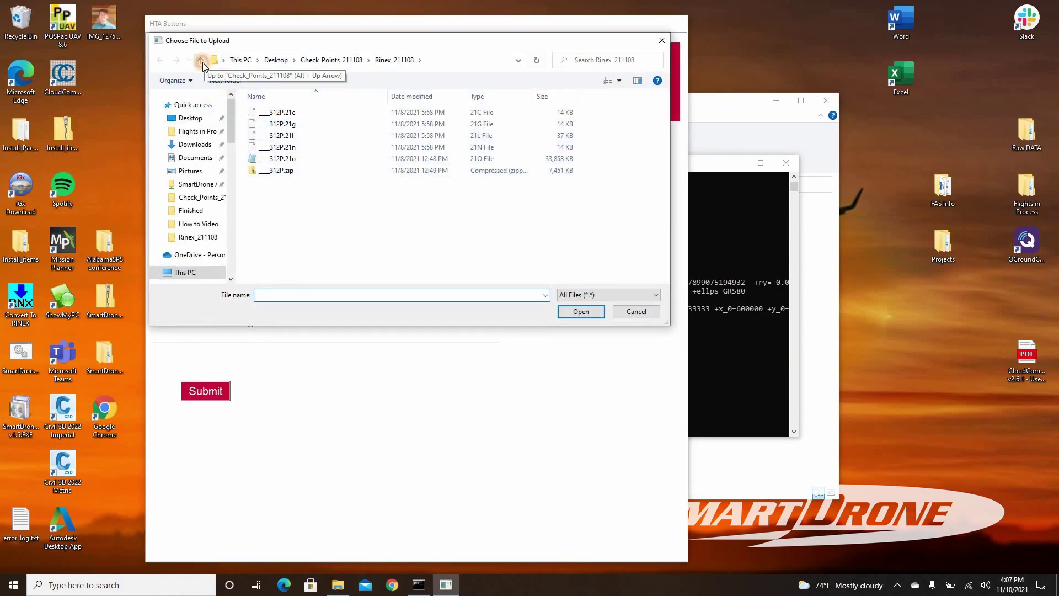
click(202, 61)
click(326, 146)
click(576, 316)
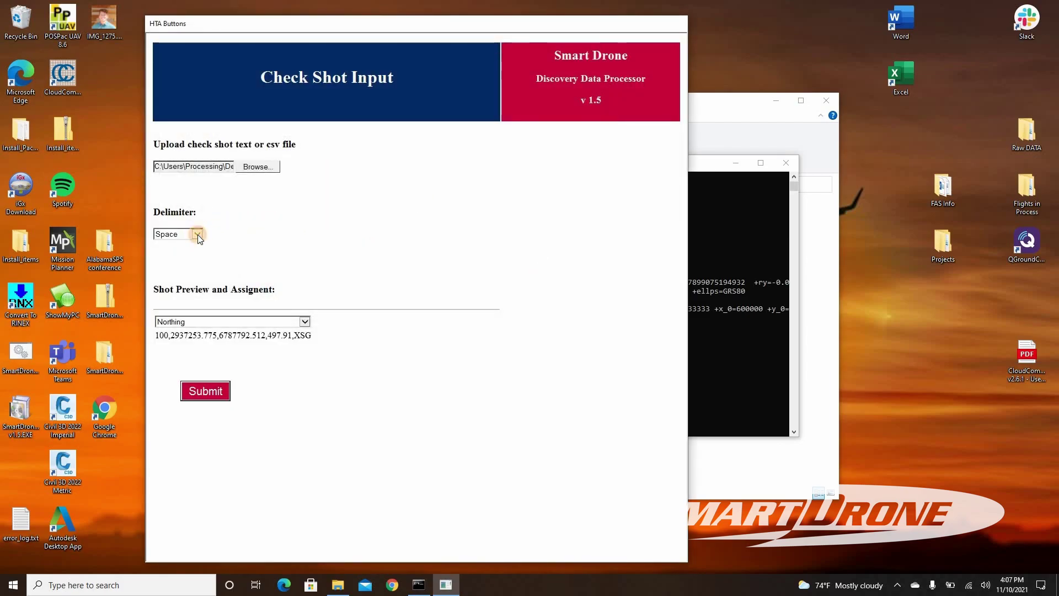
click(198, 234)
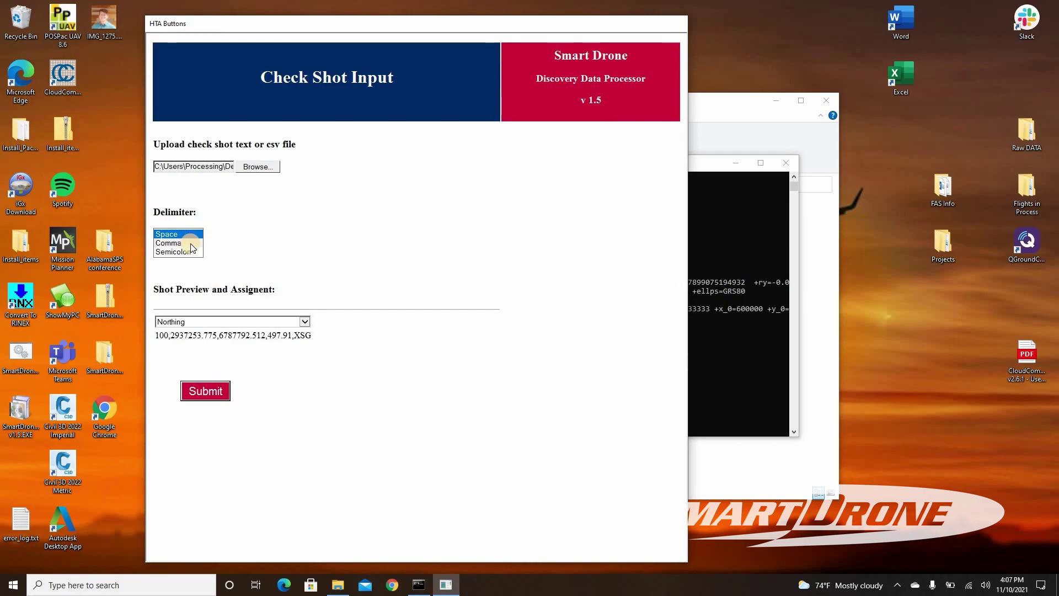
click(191, 243)
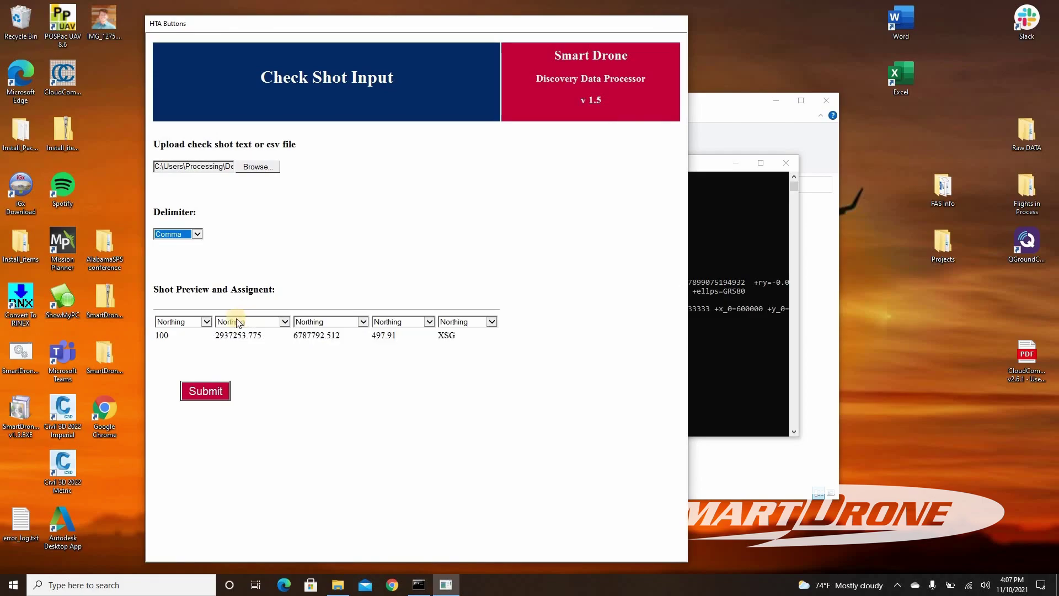
Assign the first, second, fourth and fifth check shot columns as Shot#, Easting, Elevation and Label
click(207, 322)
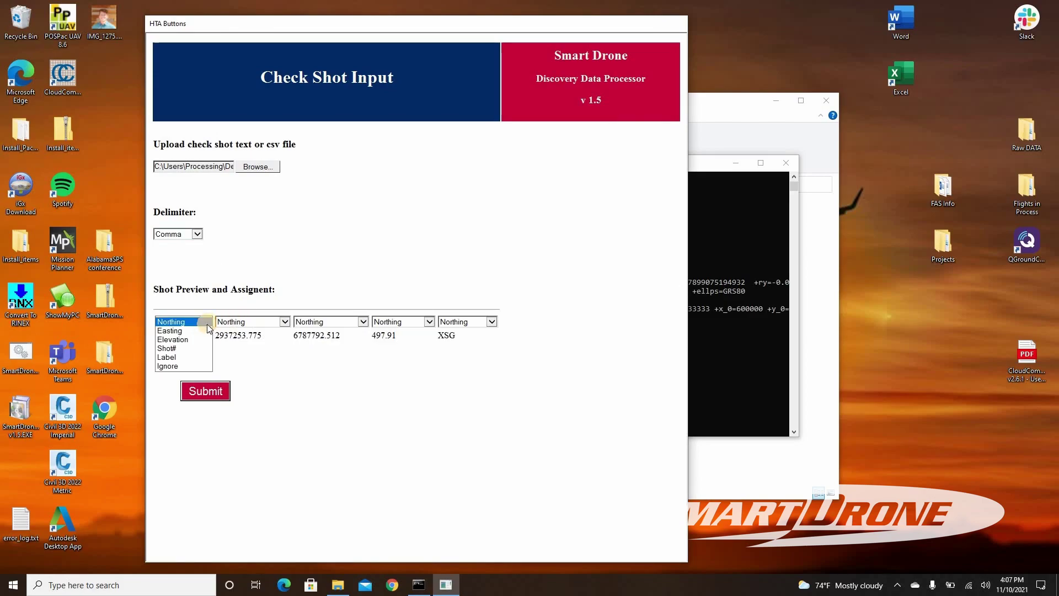
click(186, 347)
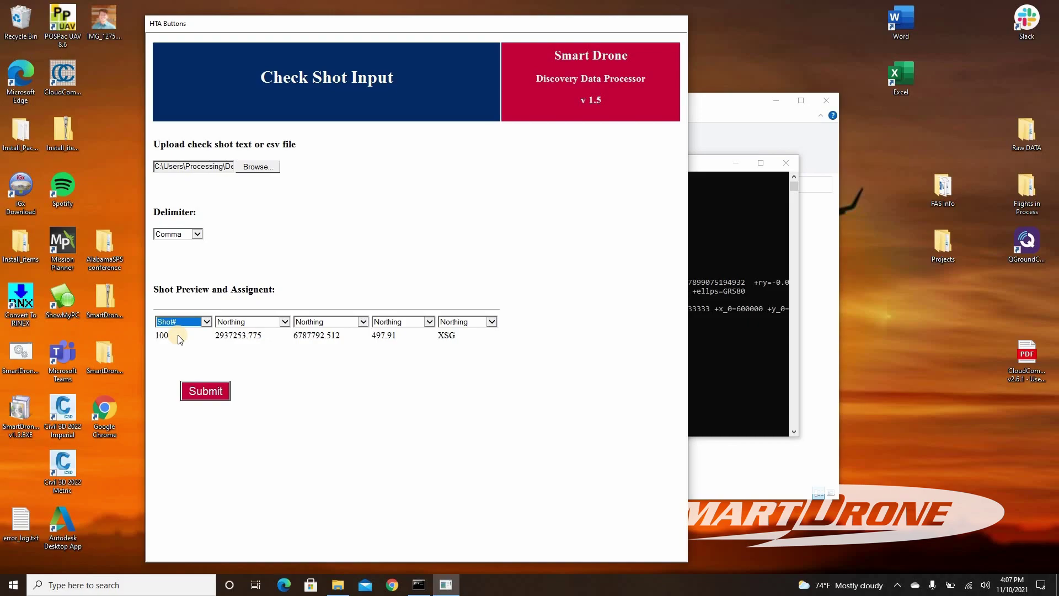
click(280, 324)
click(243, 330)
click(405, 322)
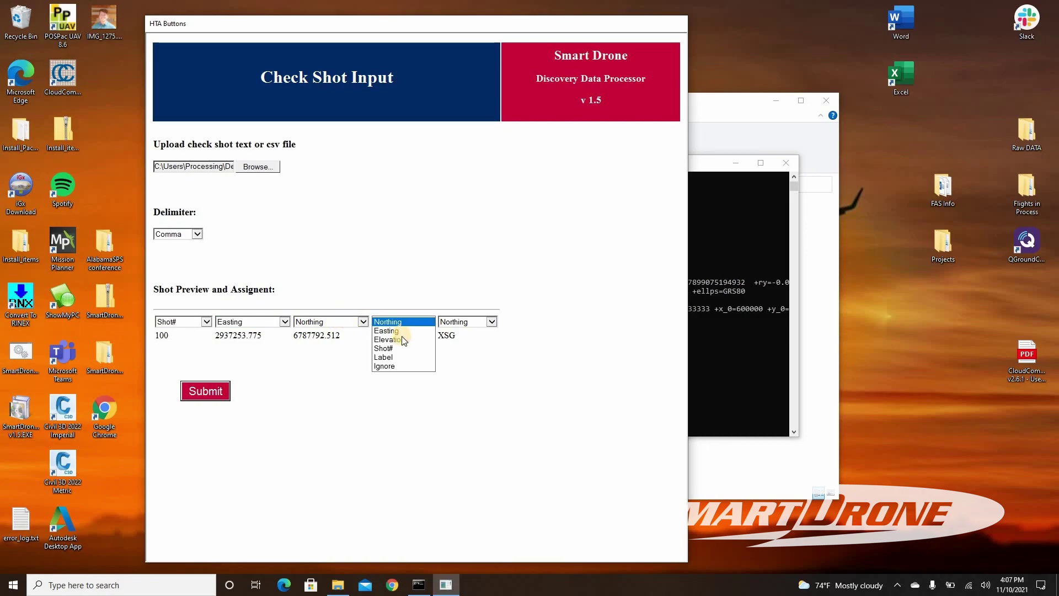
click(400, 339)
click(466, 324)
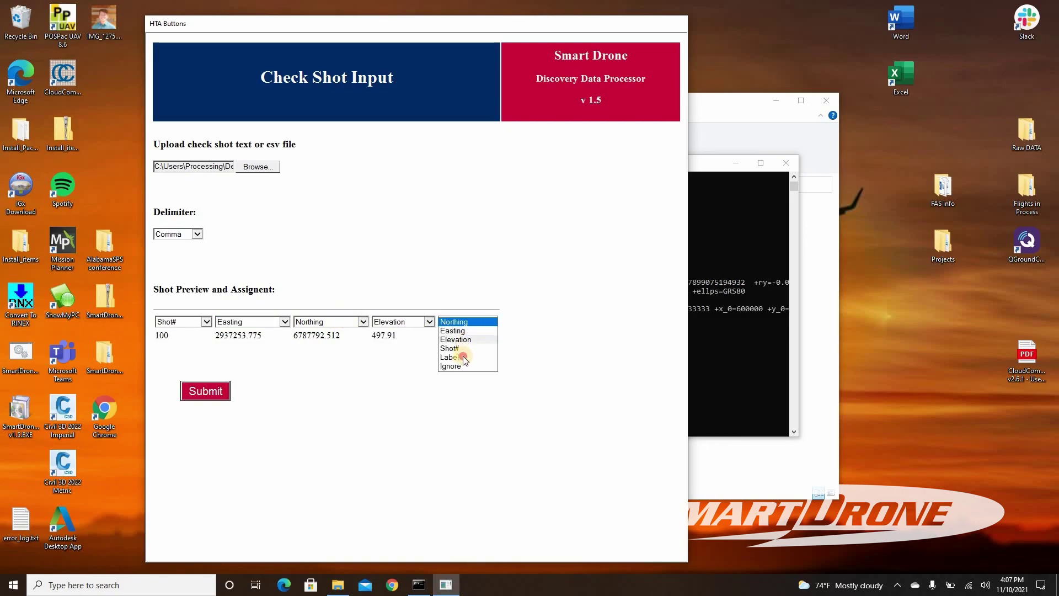
click(462, 357)
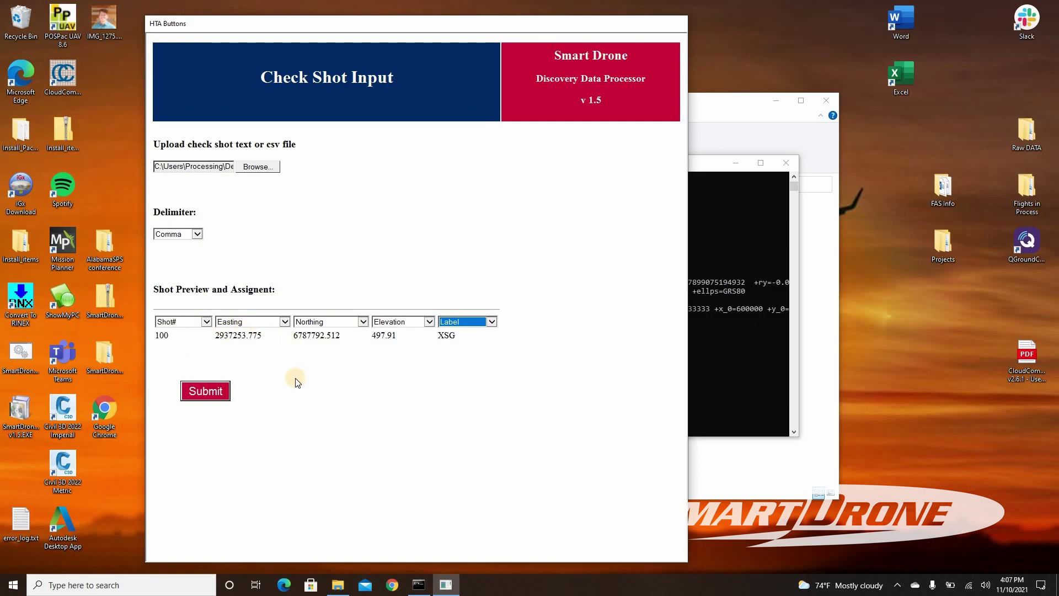
Submit the check shots to run the processing with its console window minimized, and acknowledge its completion
click(205, 391)
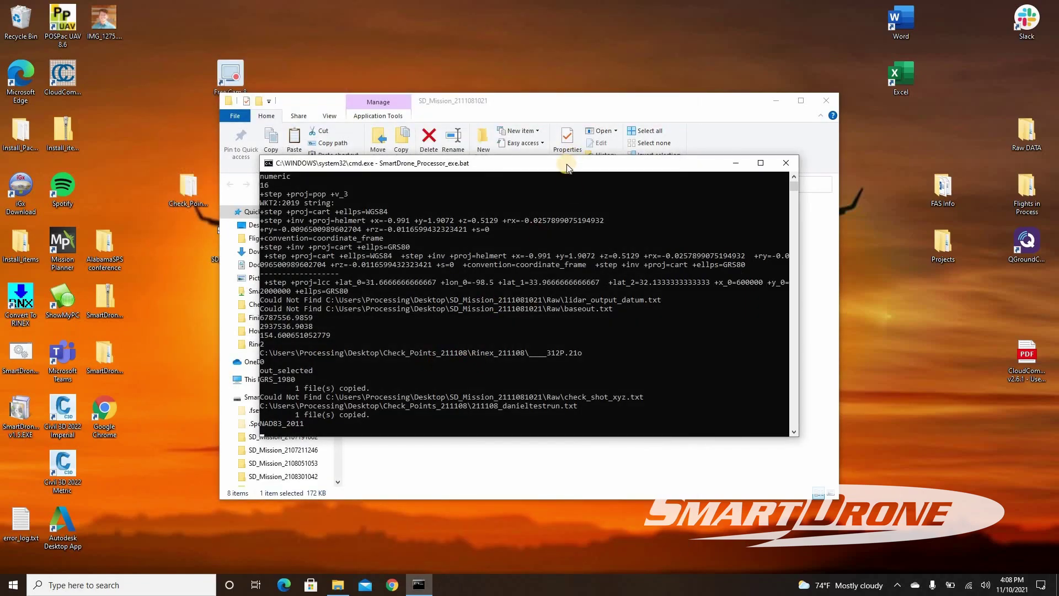
click(736, 162)
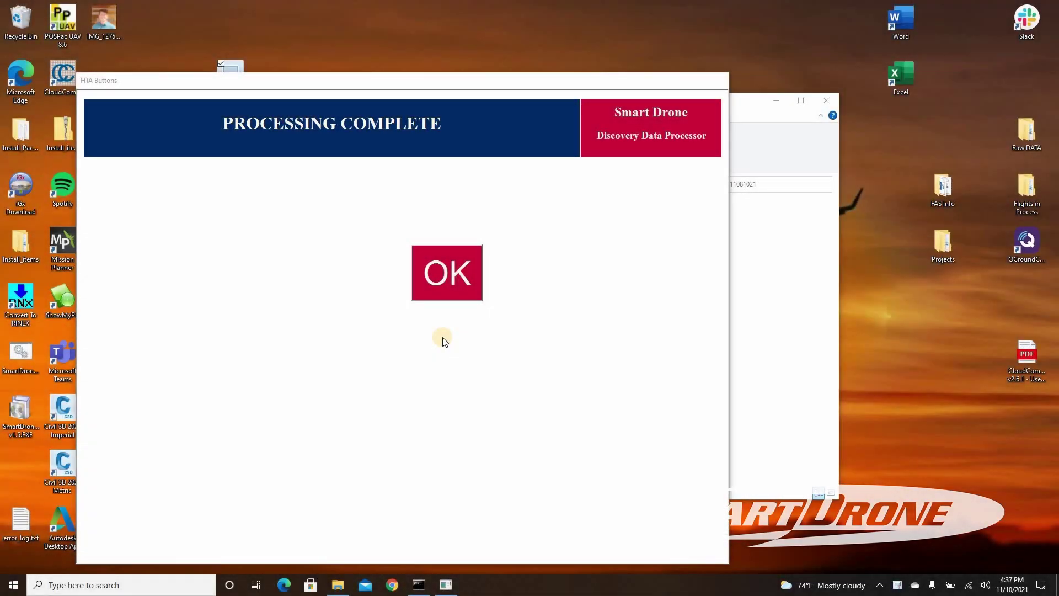
click(458, 271)
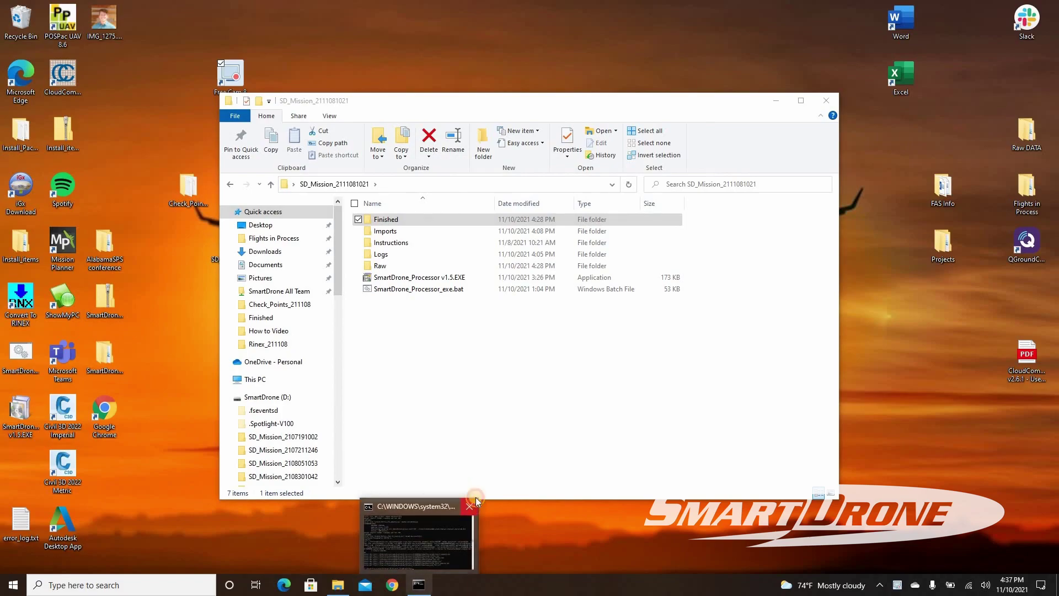
click(472, 500)
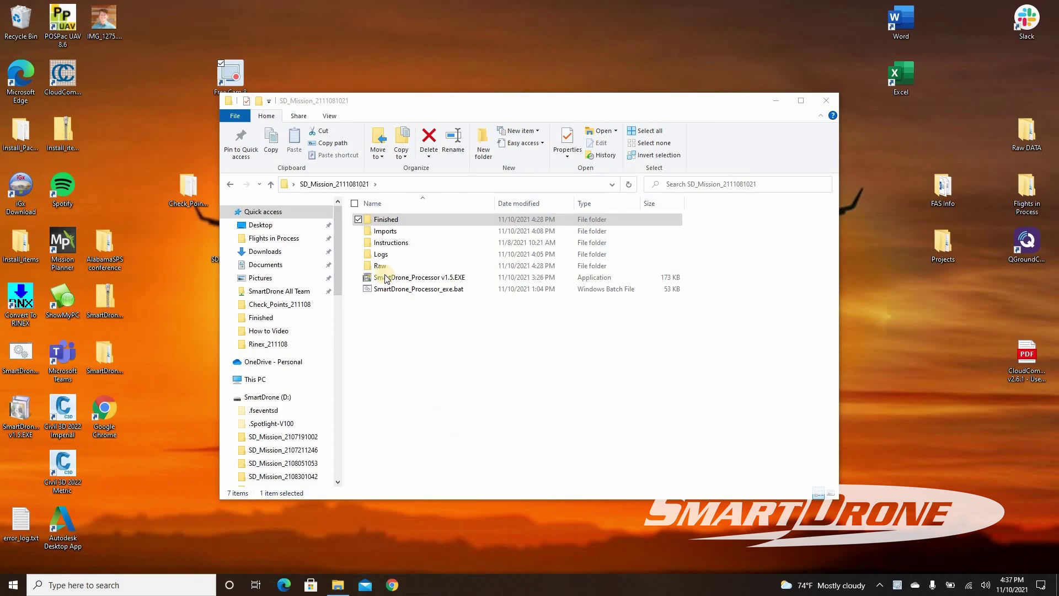
click(403, 221)
double_click(405, 221)
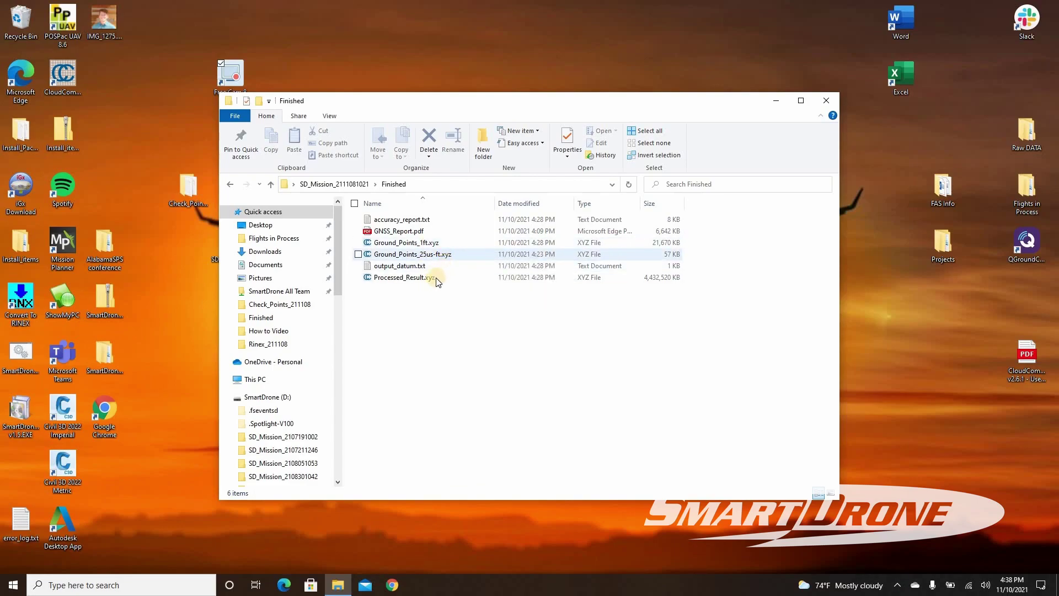
Review the survey point differences in accuracy_report.txt from the Finished folder, and close the report
mouse_move(437, 281)
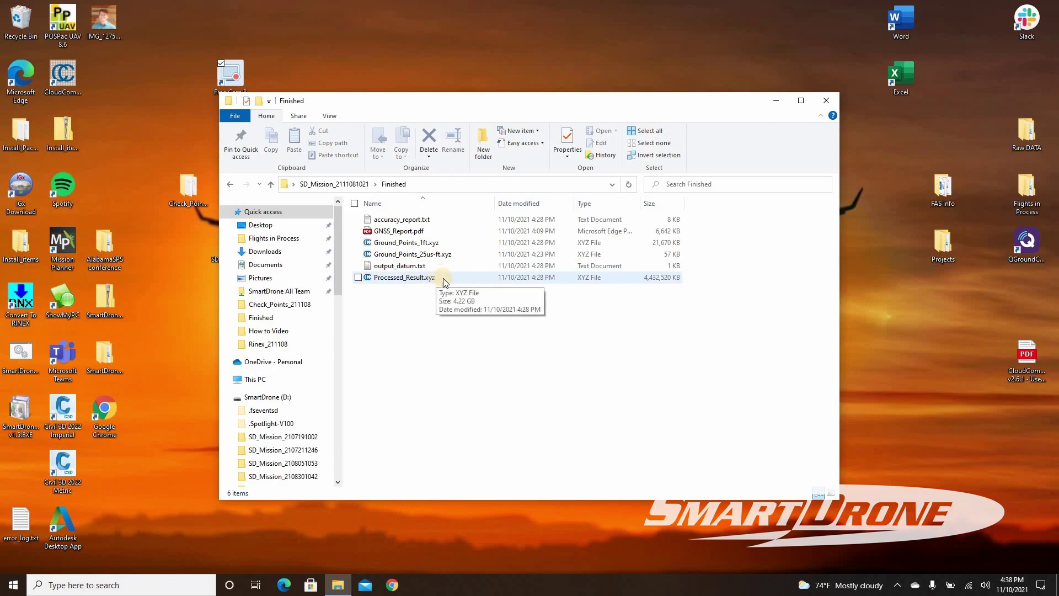
double_click(437, 219)
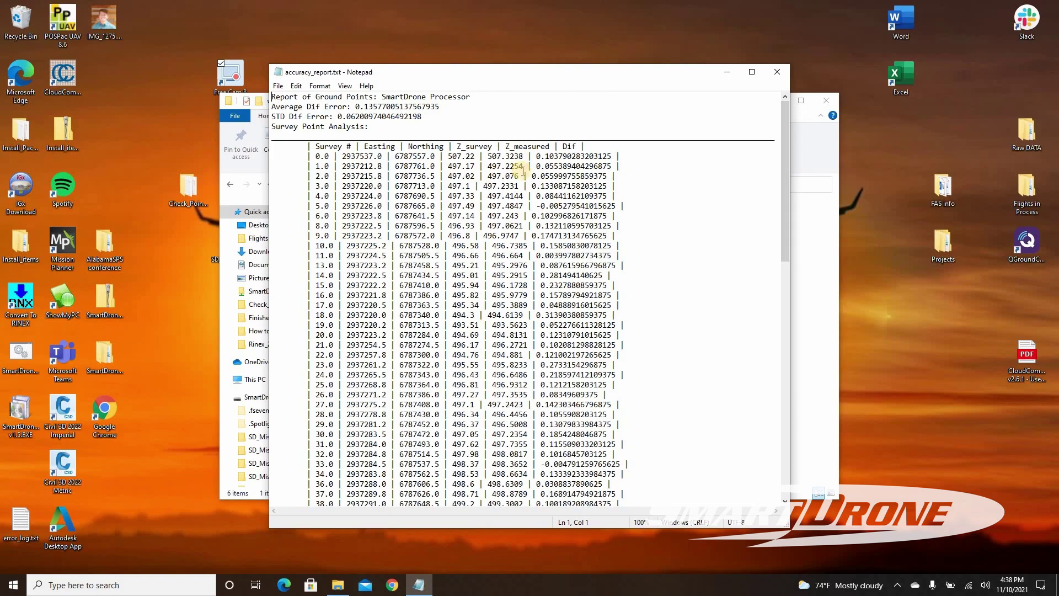
click(773, 72)
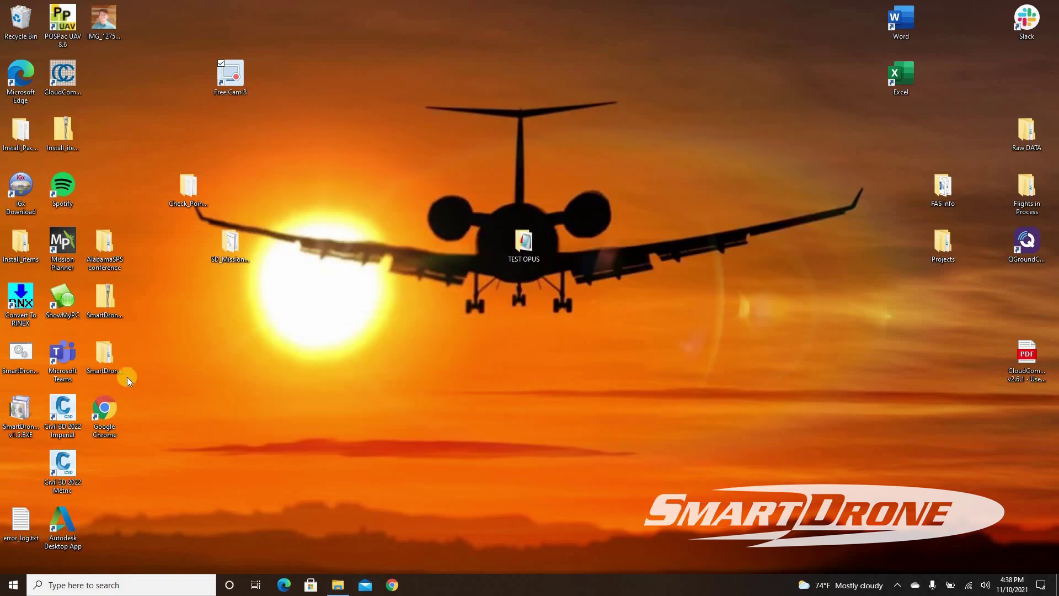
Launch Civil 3D 2022 and dismiss its subscription offer, trial and welcome windows
double_click(65, 422)
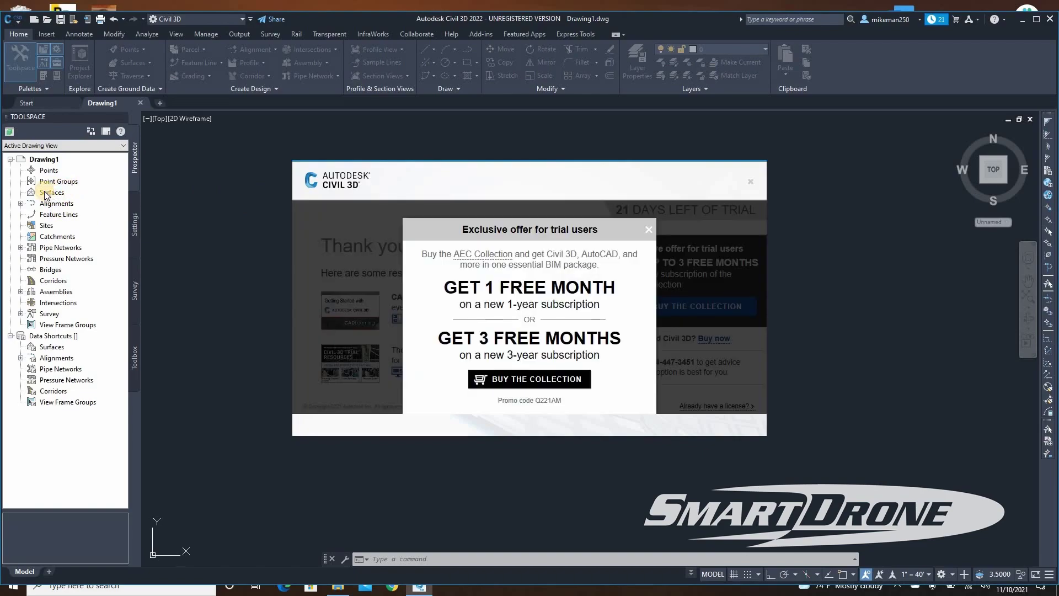
click(643, 228)
click(750, 182)
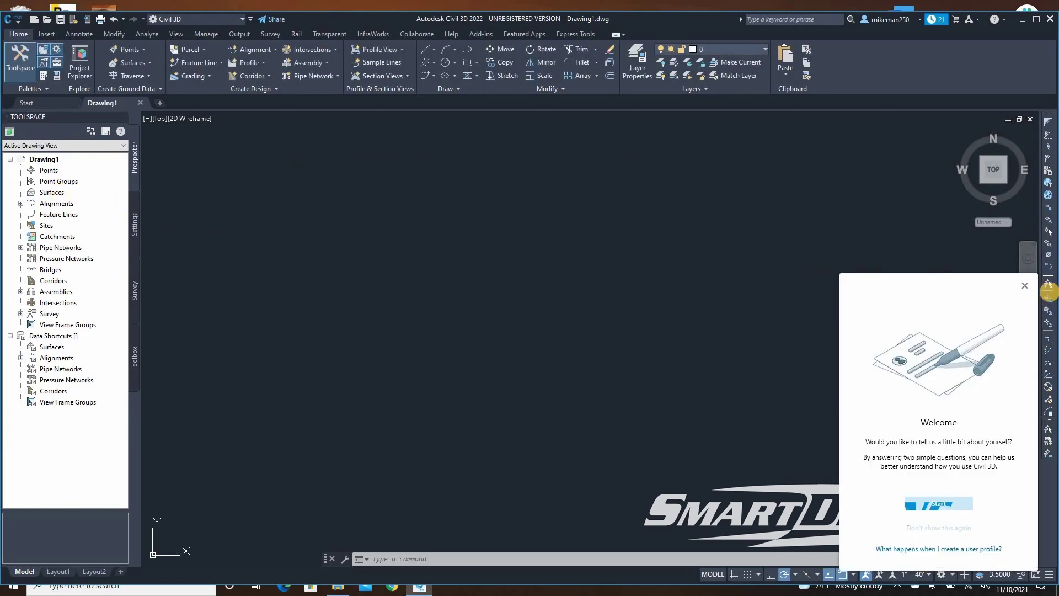
click(1024, 285)
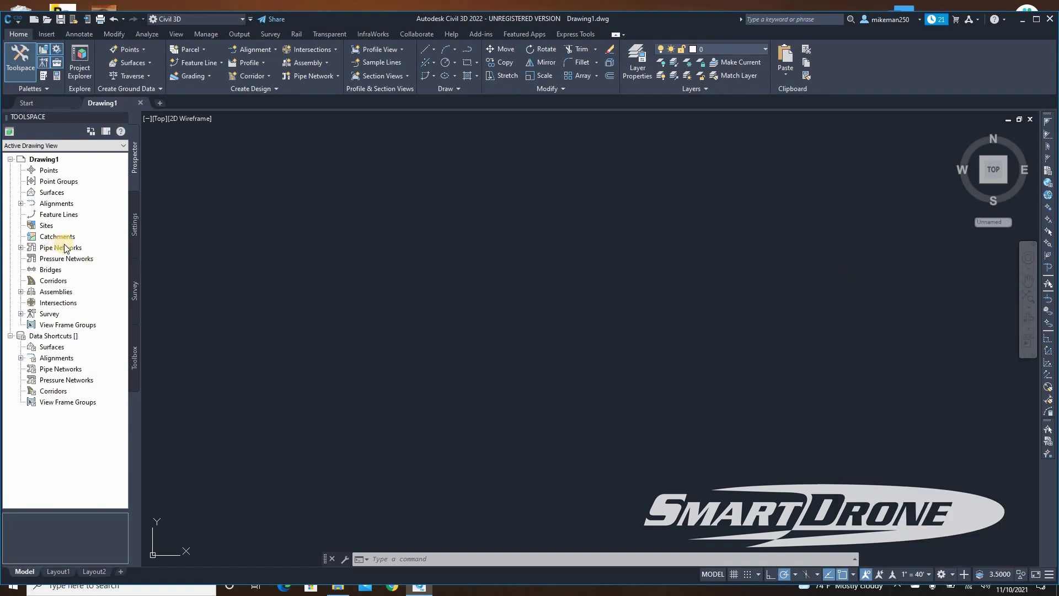
Create a TIN surface on the C-TOPO layer with the default name and the Contours 2' and 10' (Background) style
click(61, 193)
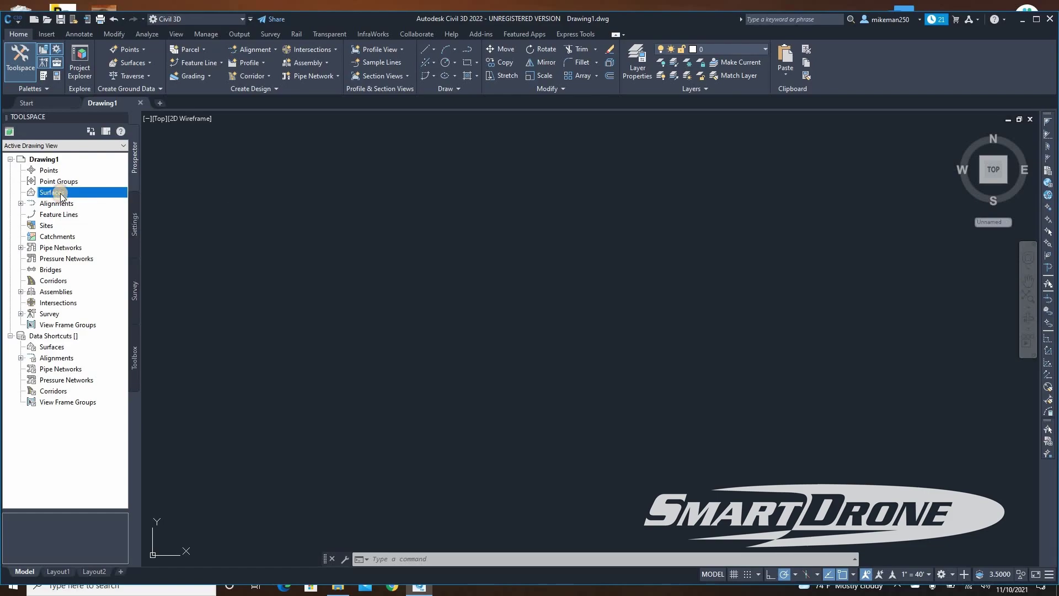
right_click(61, 193)
click(106, 198)
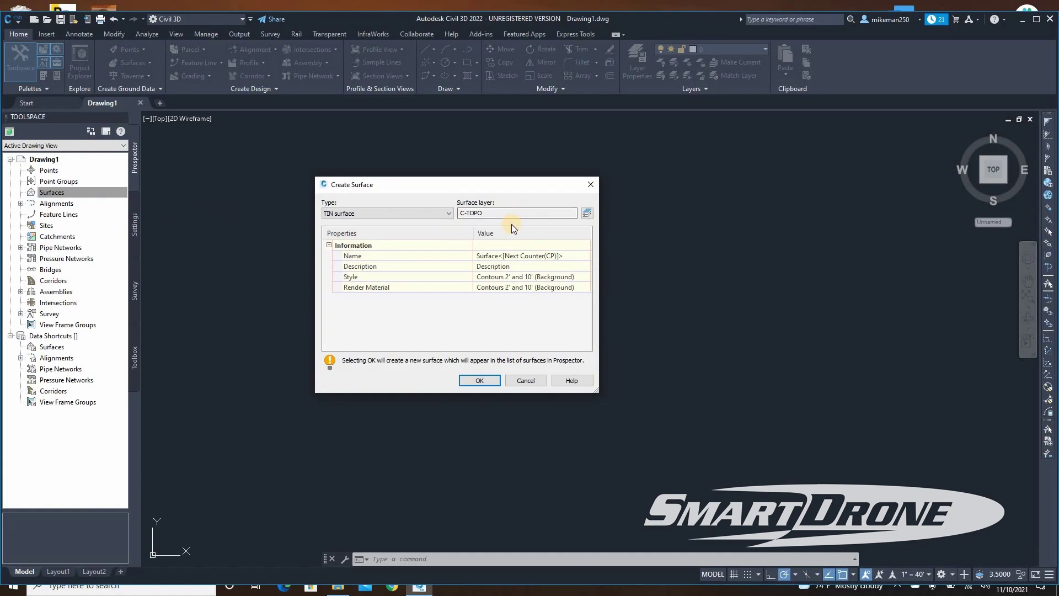
click(481, 381)
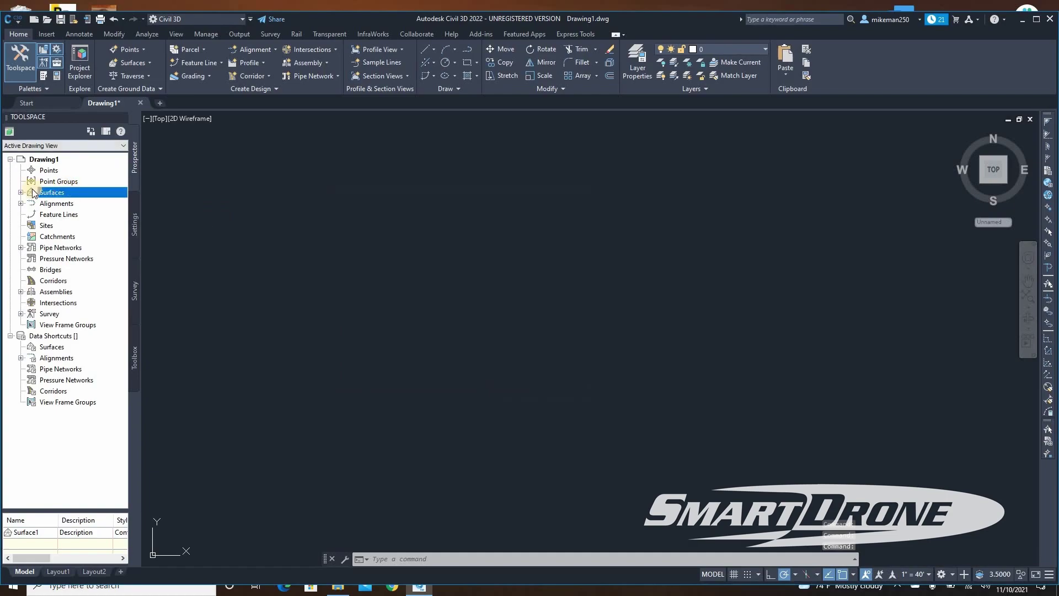
Expand the new surface's definition and begin adding a point file to it
click(21, 192)
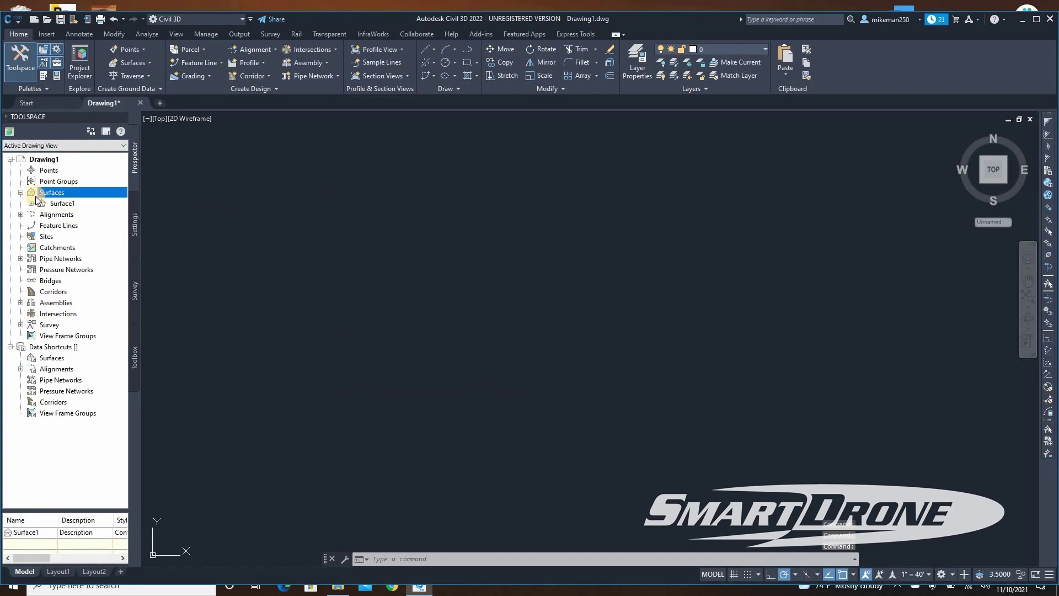
click(58, 203)
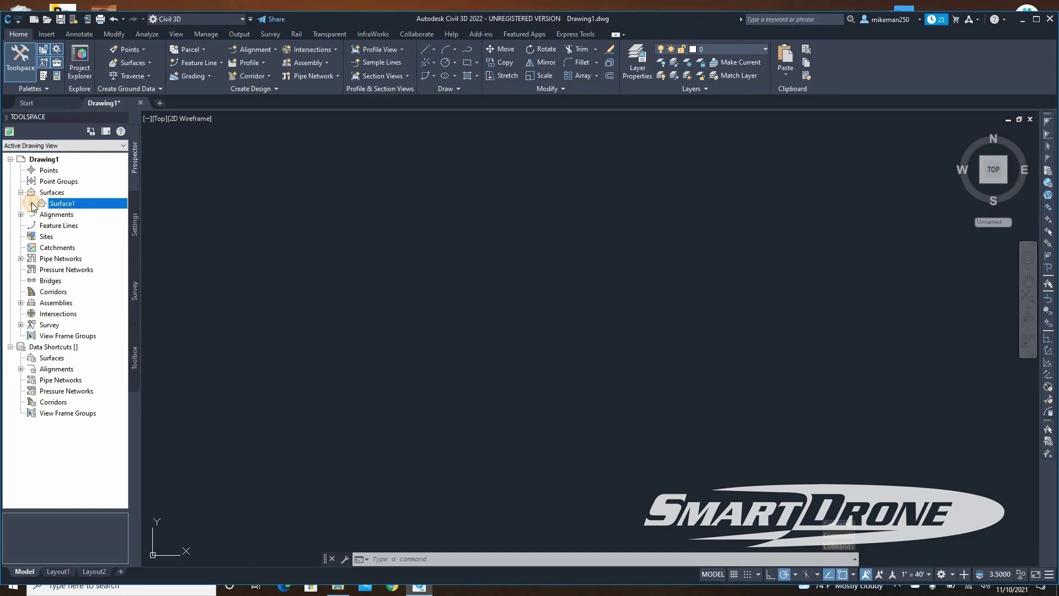
click(32, 204)
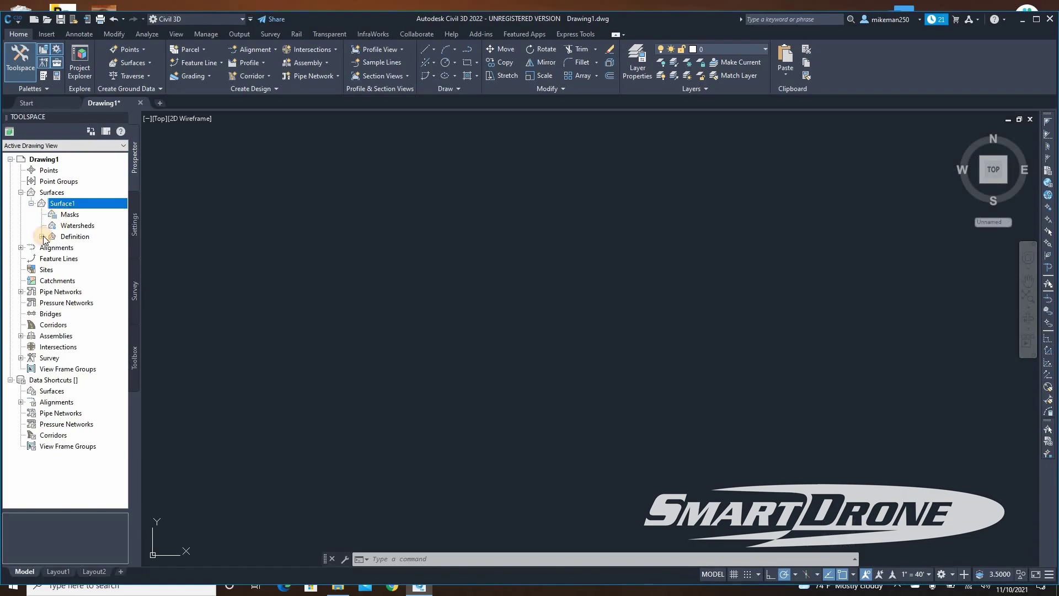
click(42, 236)
click(79, 314)
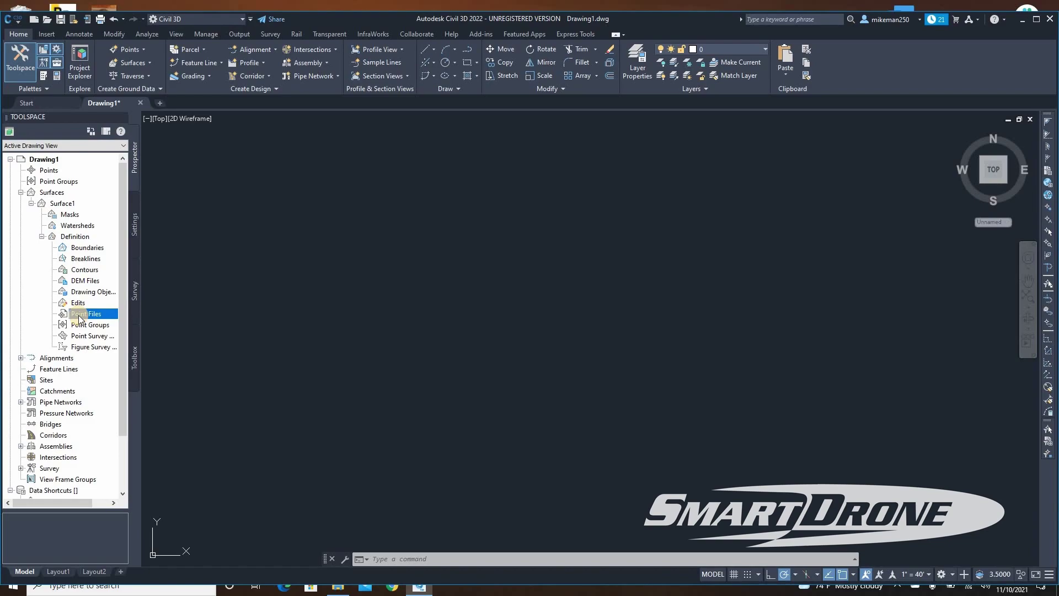
right_click(83, 315)
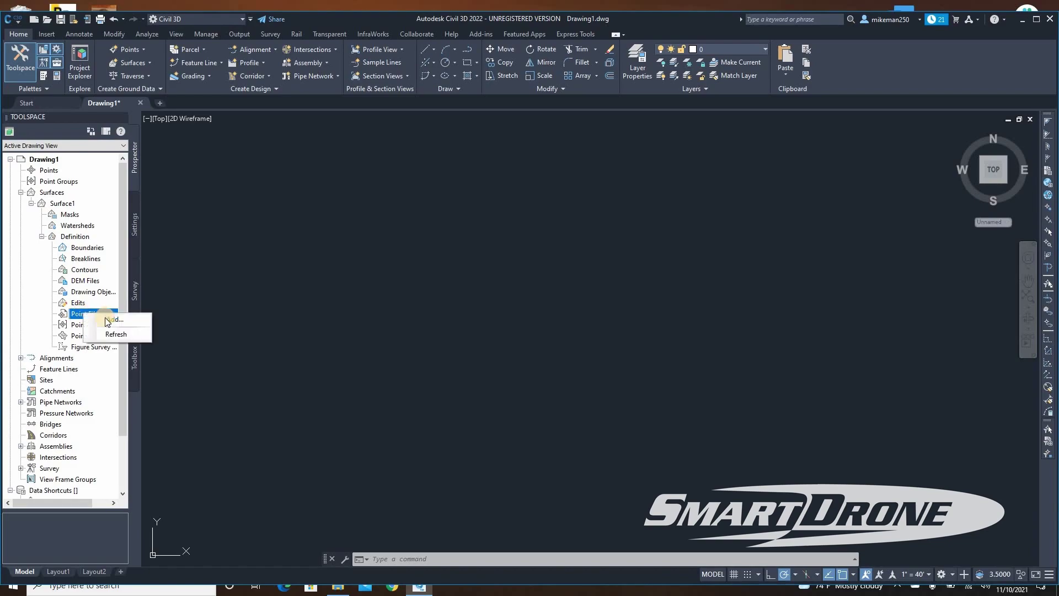
click(108, 323)
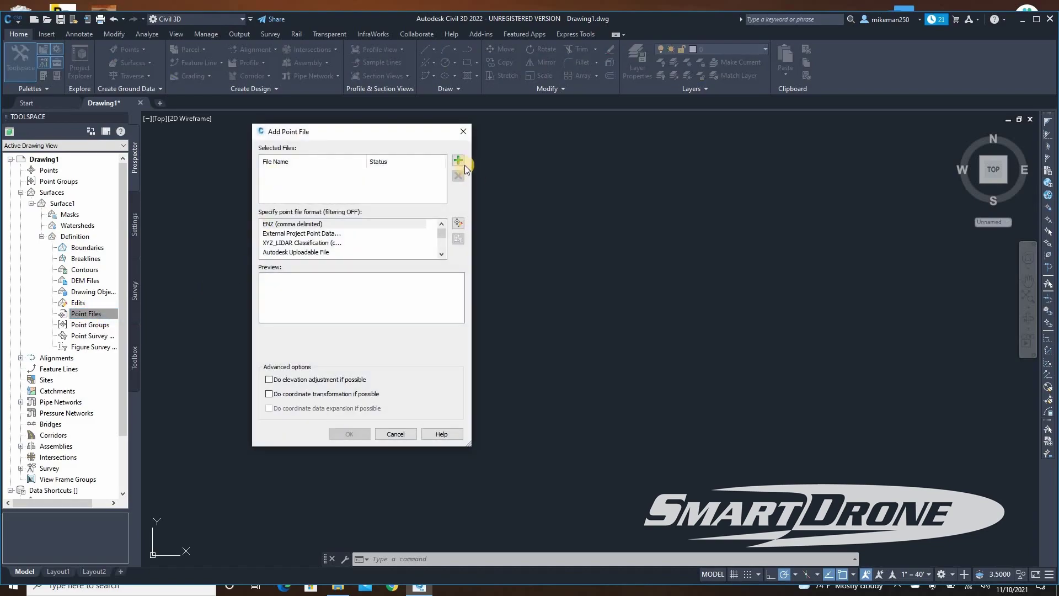
Add Ground_Points_25us-ft.xyz from the desktop mission's Finished folder to the surface, using the NEZ (space delimited) format
click(463, 161)
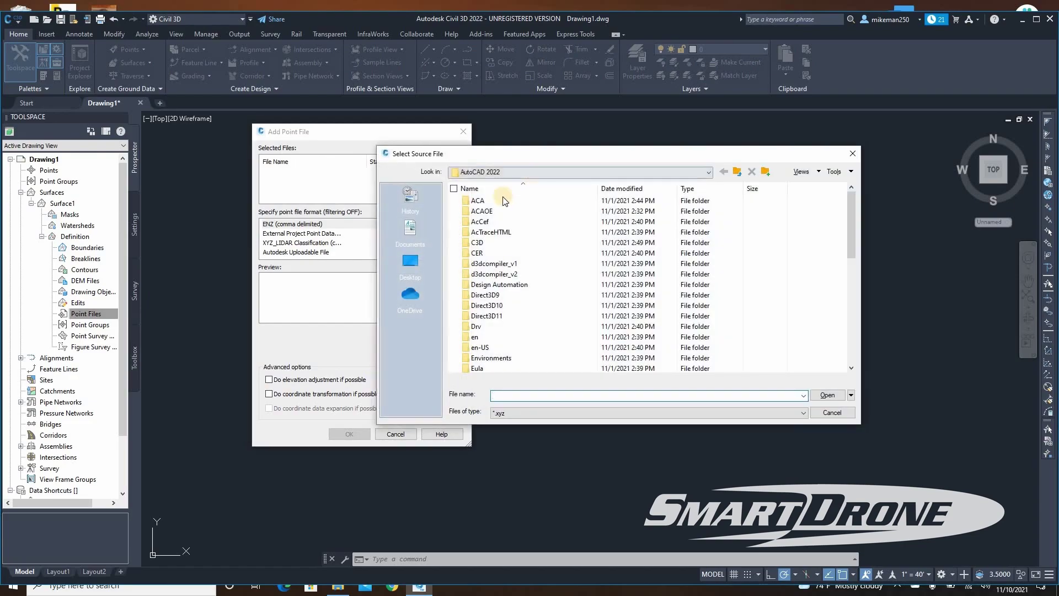
click(411, 259)
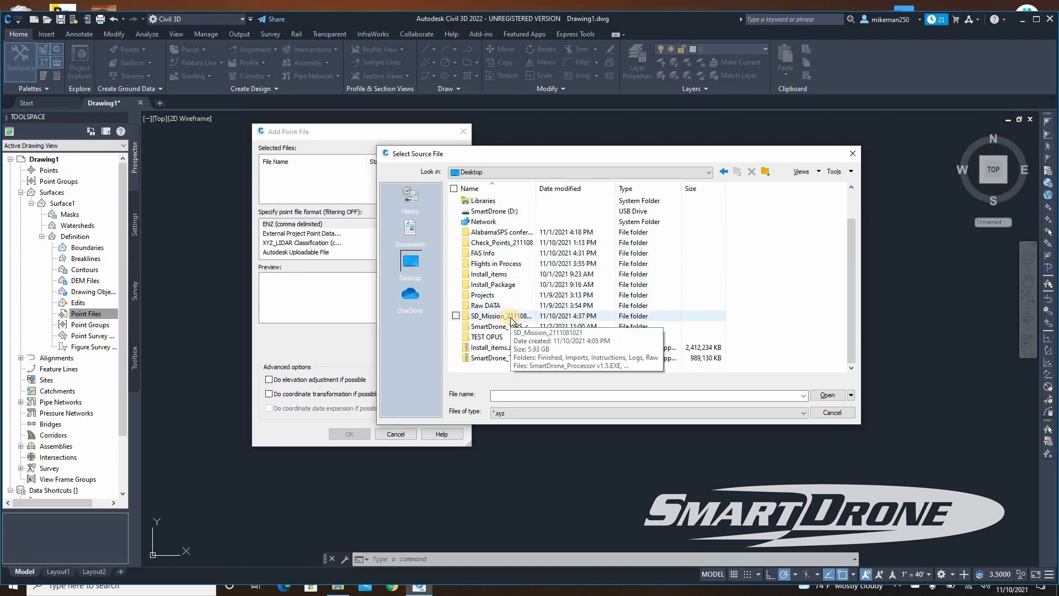
double_click(510, 319)
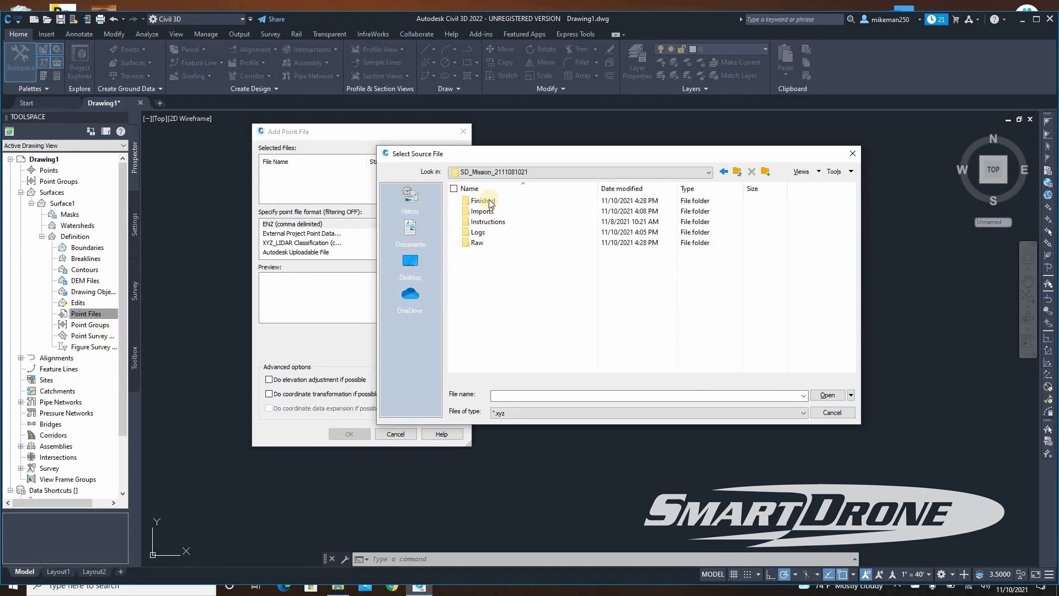
double_click(521, 202)
click(524, 213)
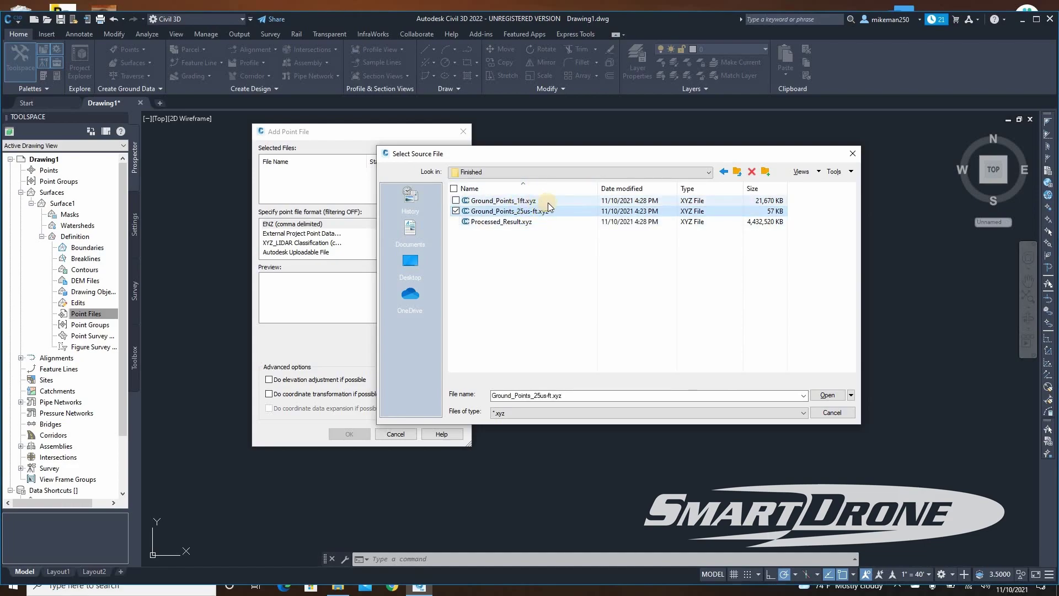
click(828, 396)
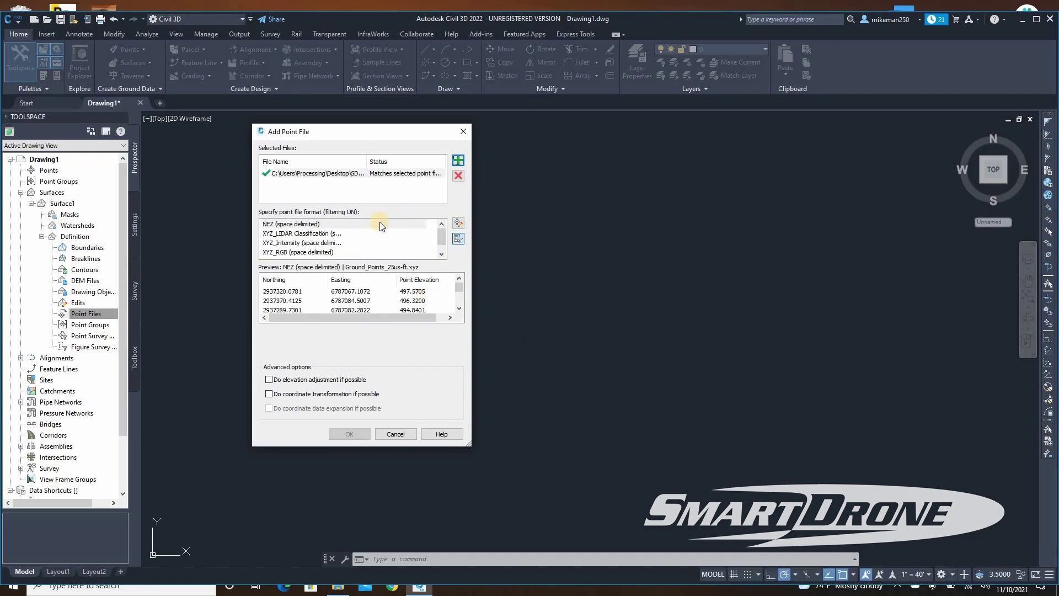
scroll(349, 292, down, 5)
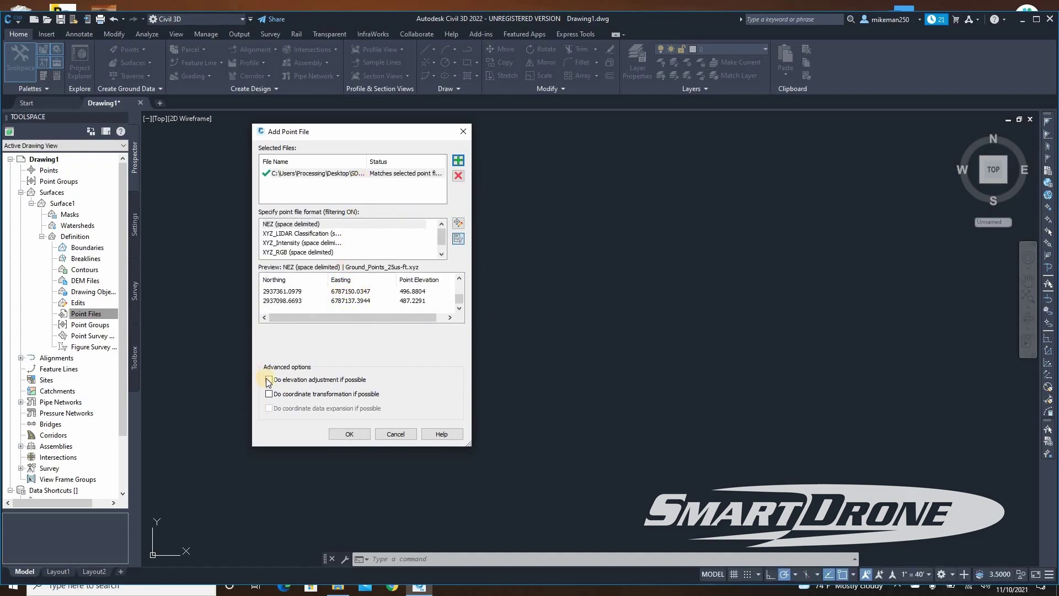
click(351, 432)
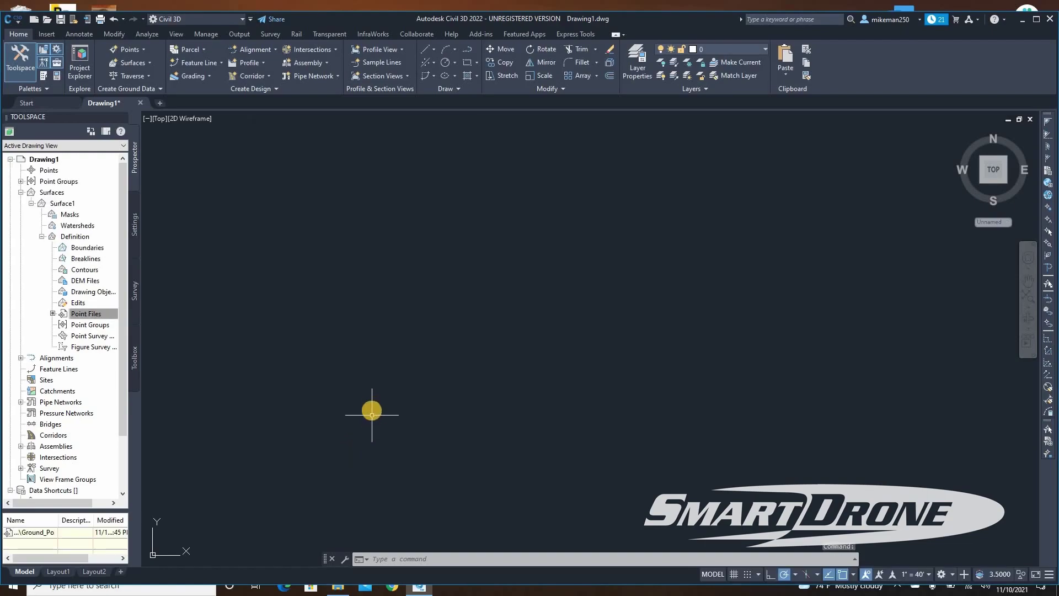
Zoom the drawing to the extents of Surface1 to view its contours
click(95, 316)
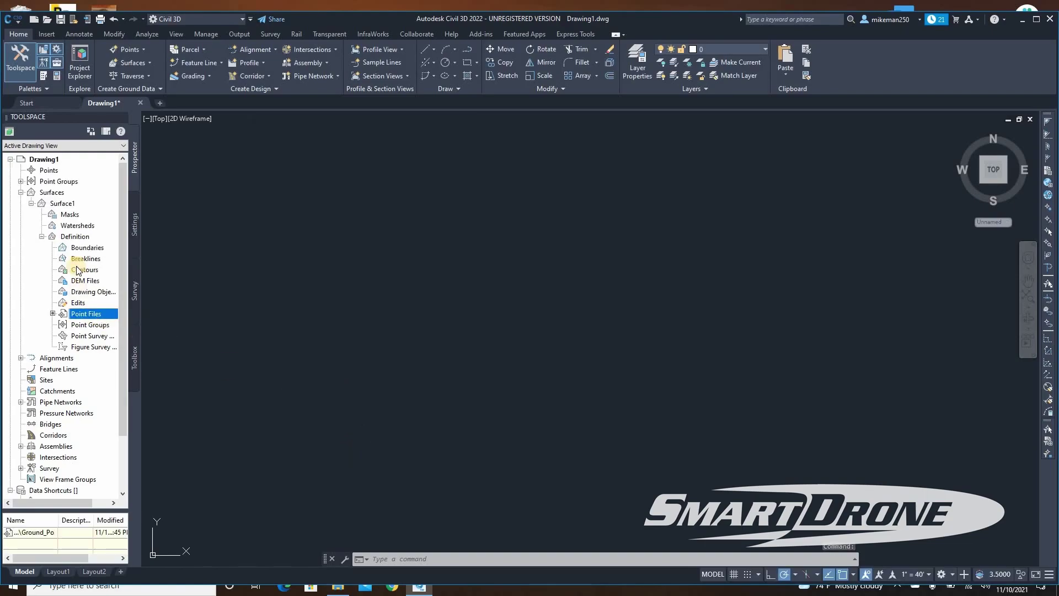
right_click(68, 205)
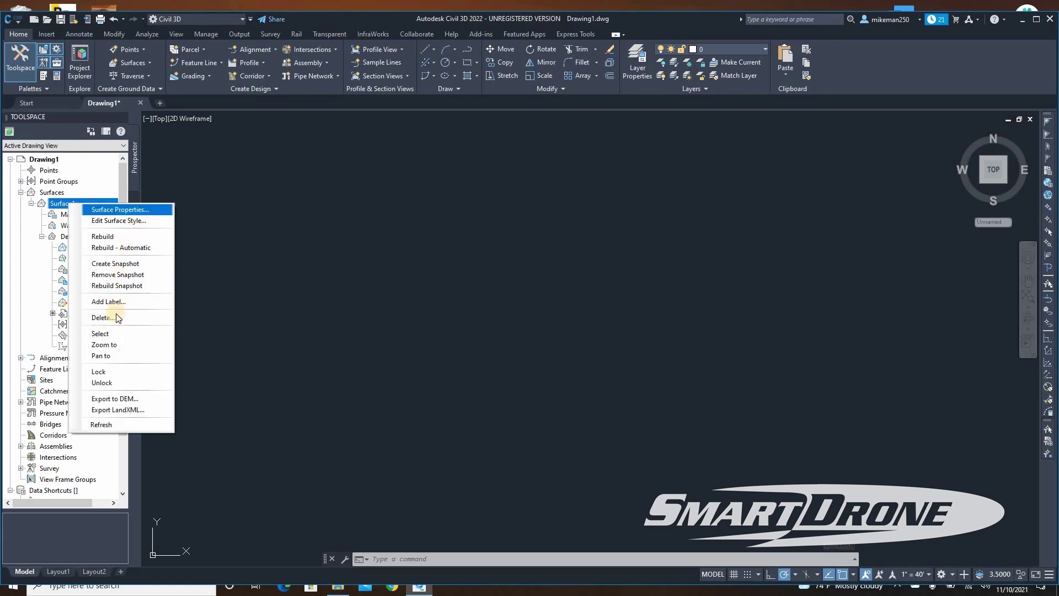
click(101, 344)
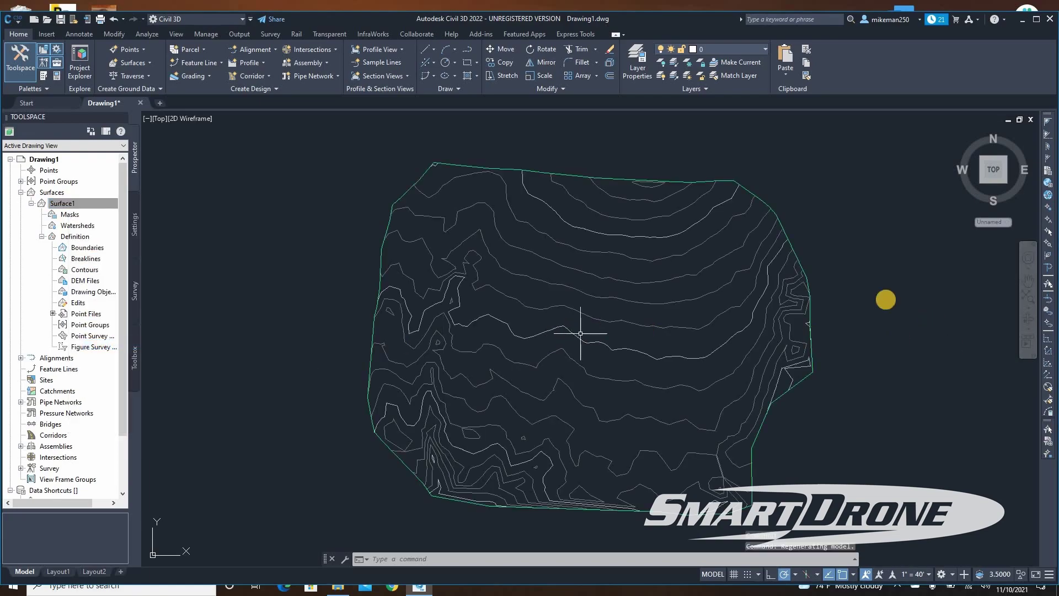